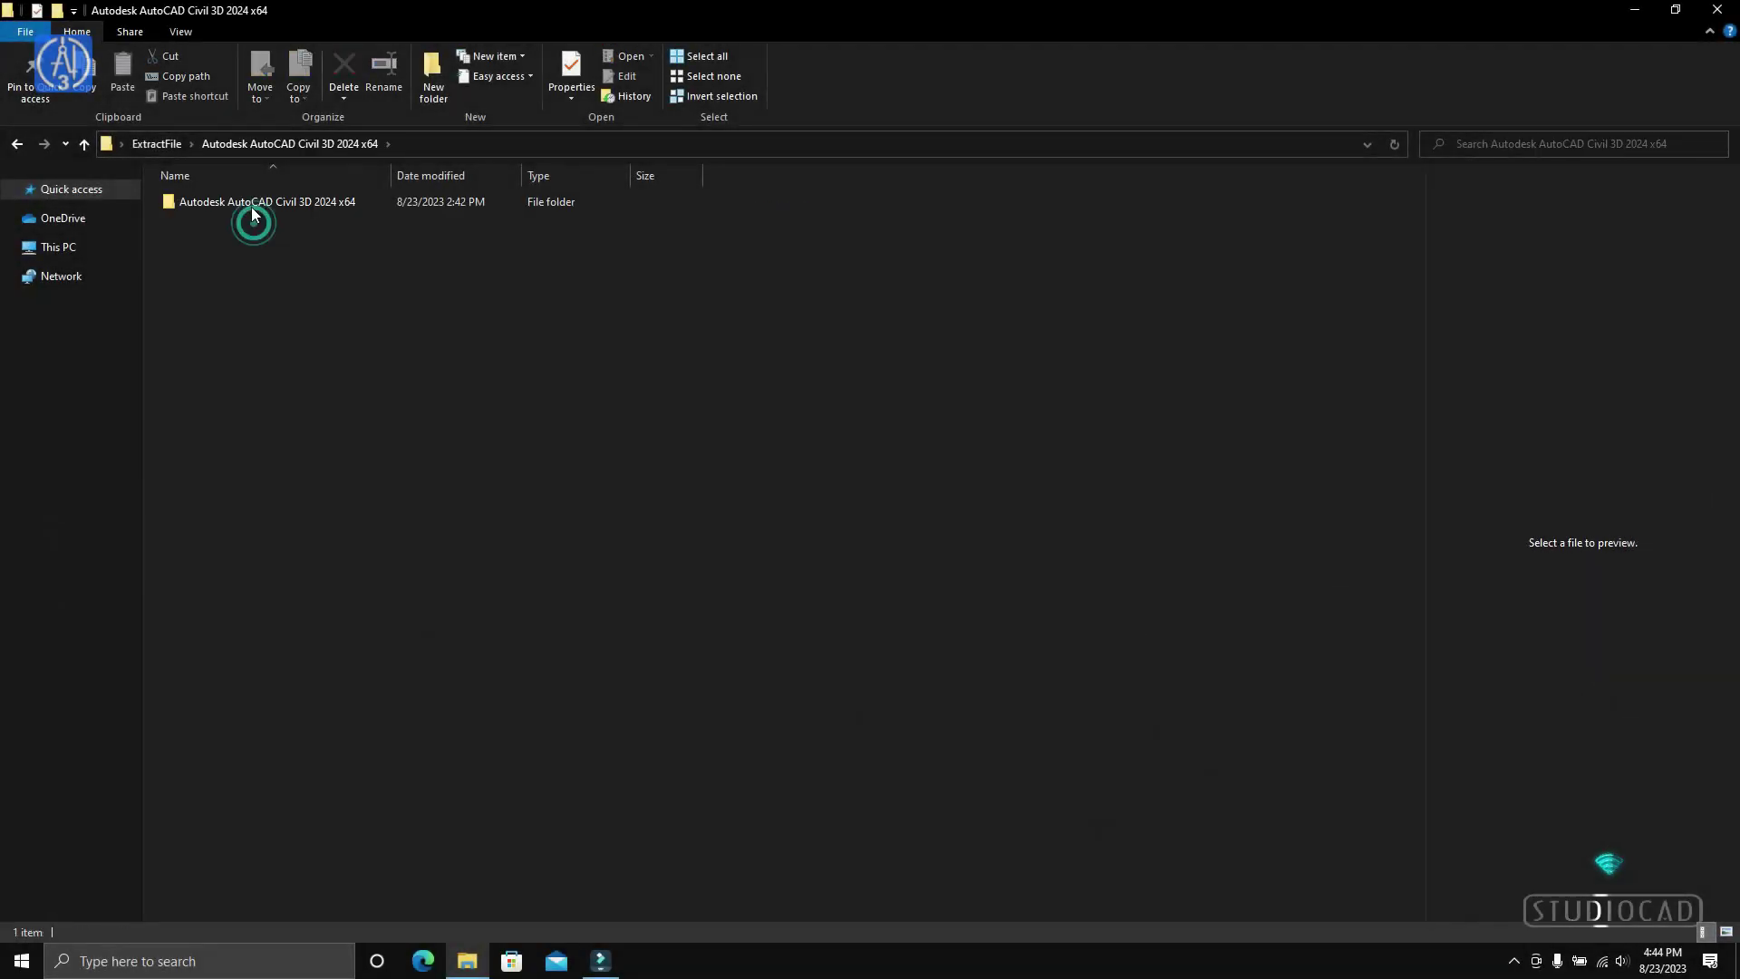
Run Setup as administrator from the extracted Autodesk AutoCAD Civil 3D 2024 x64 folder.
{"action": "double_click", "coordinate": [252, 207]}
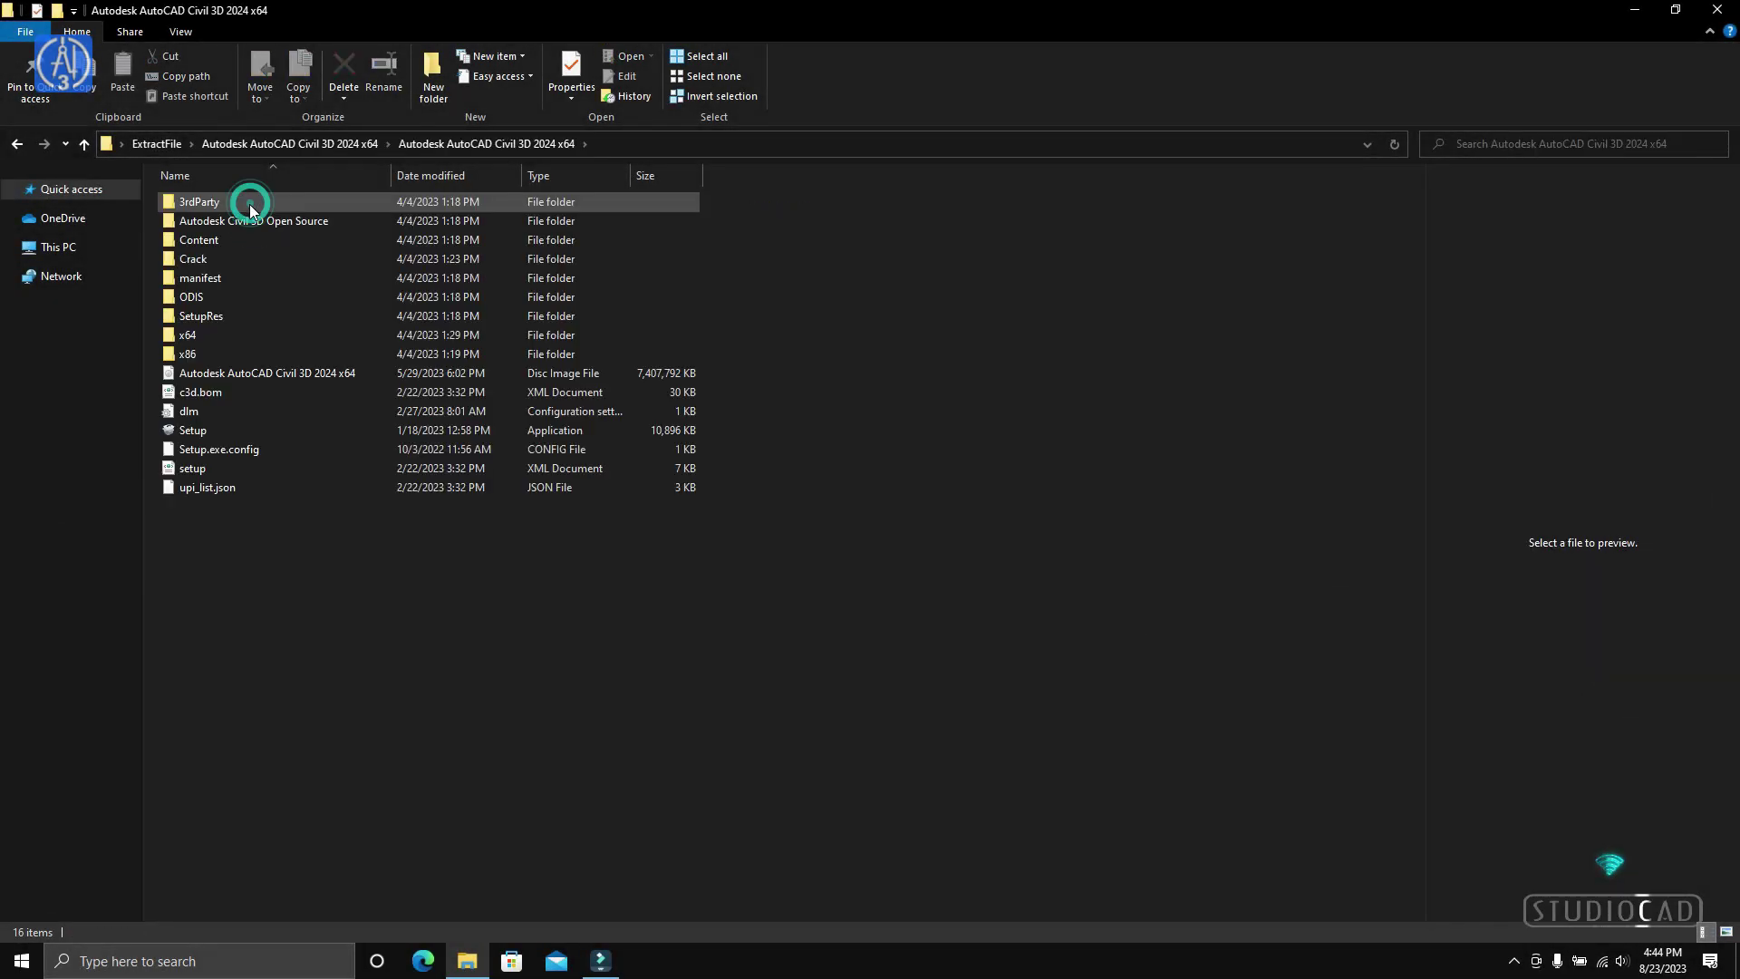
{"action": "right_click", "coordinate": [190, 433]}
{"action": "left_click", "coordinate": [236, 462]}
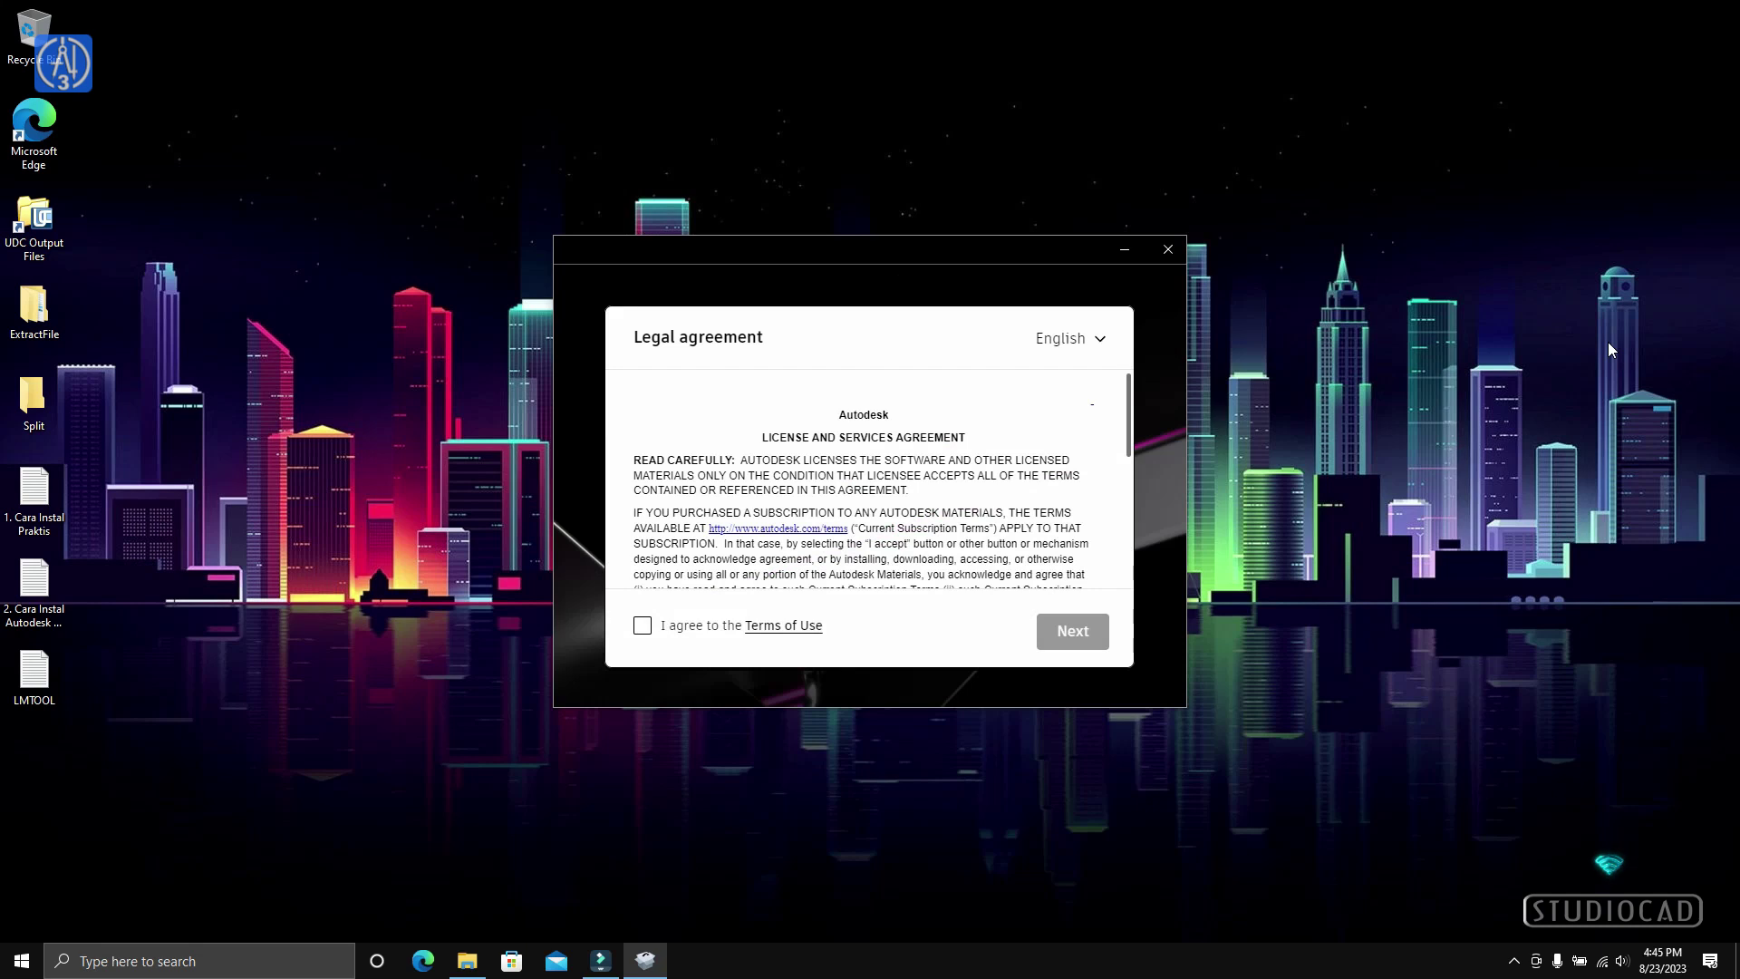
Accept the terms and install Civil 3D 2024 with Subassembly Composer 2024 to C:\Program Files\Autodesk.
{"action": "left_click", "coordinate": [641, 625]}
{"action": "left_click", "coordinate": [1065, 641]}
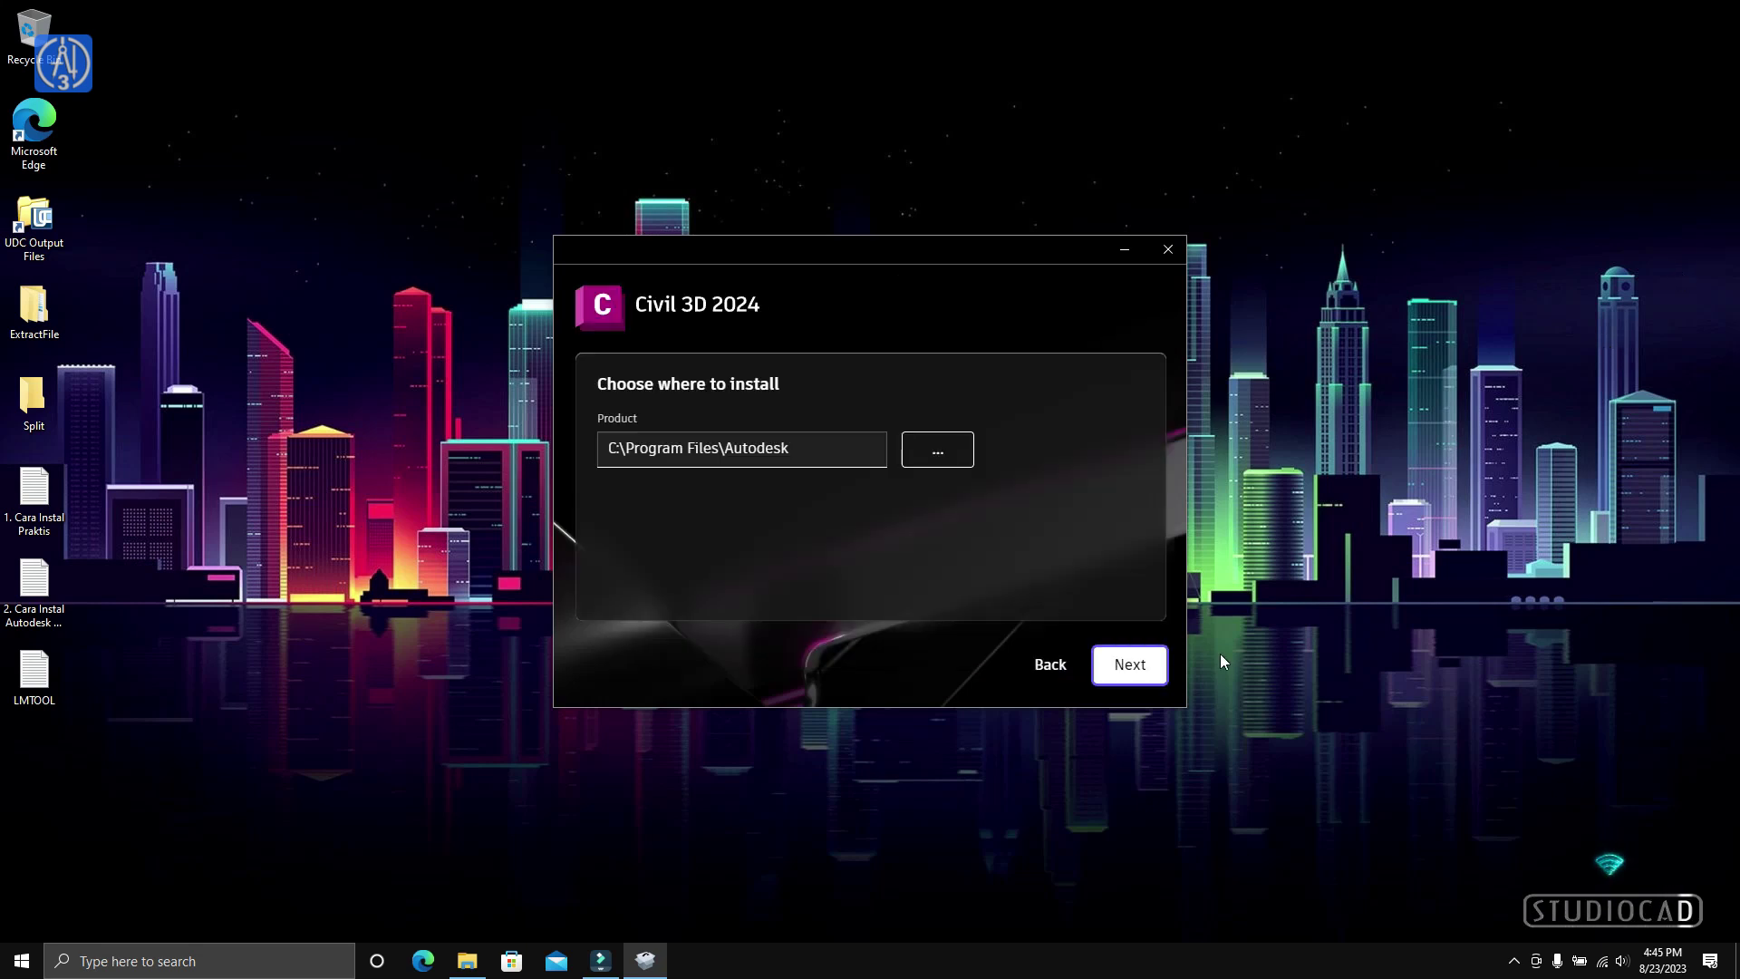
{"action": "left_click", "coordinate": [1133, 669]}
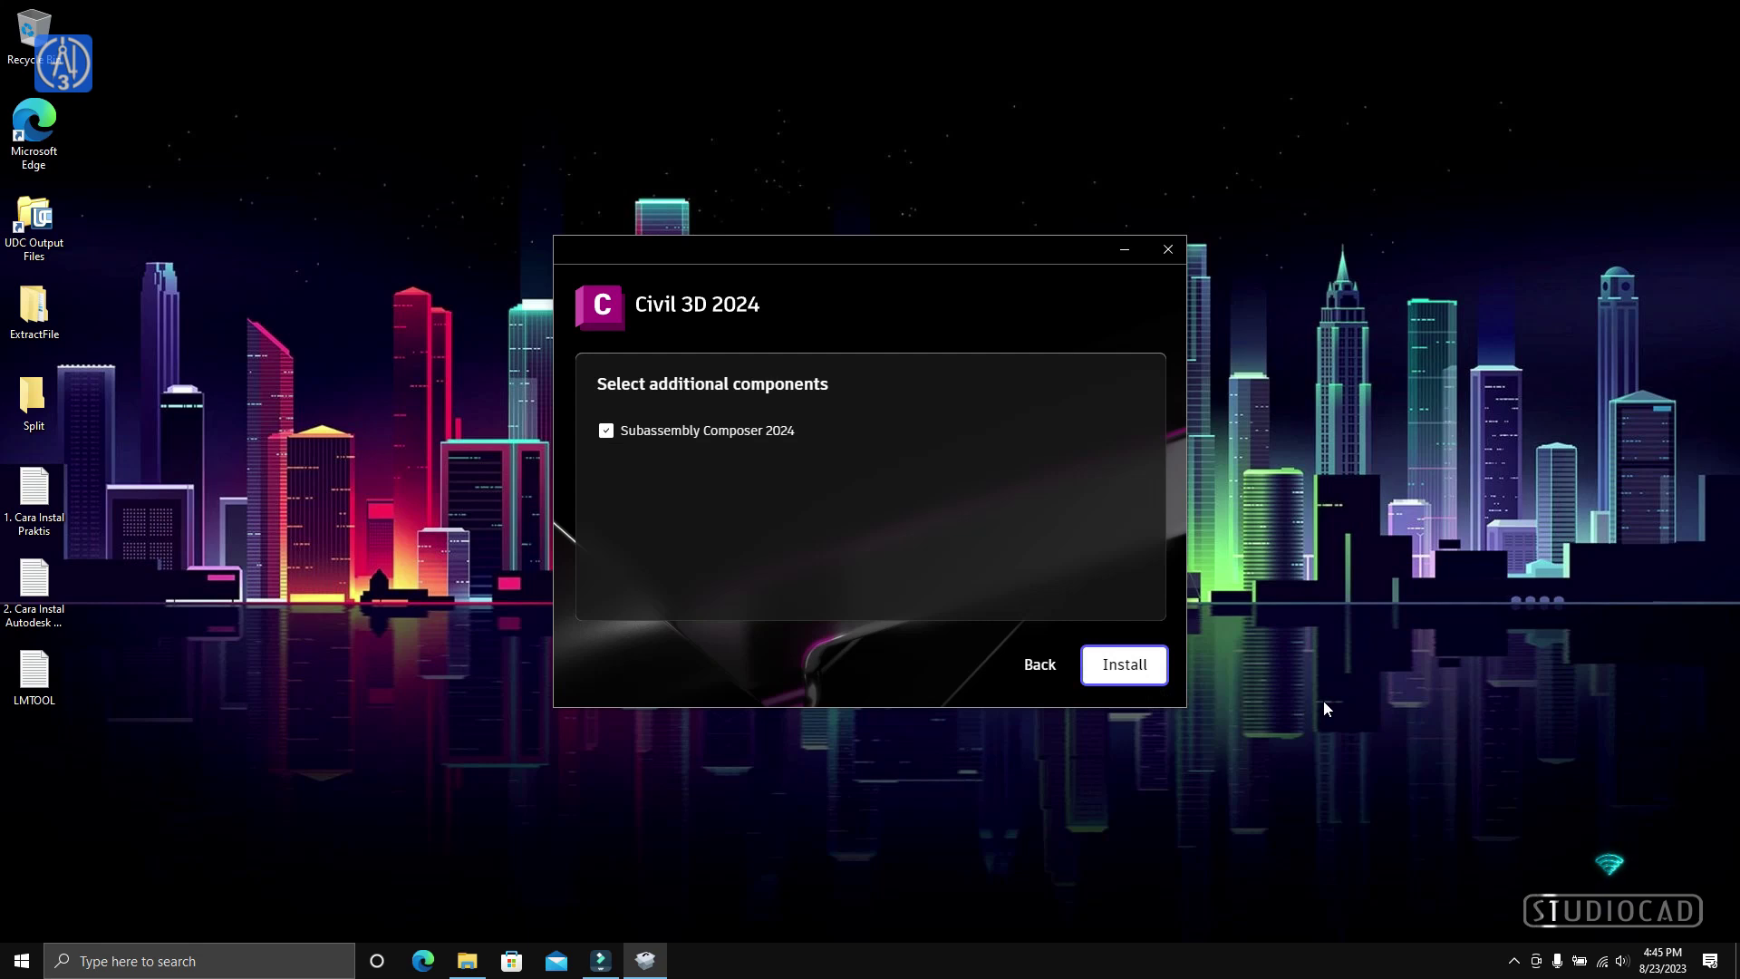
{"action": "left_click", "coordinate": [1122, 675]}
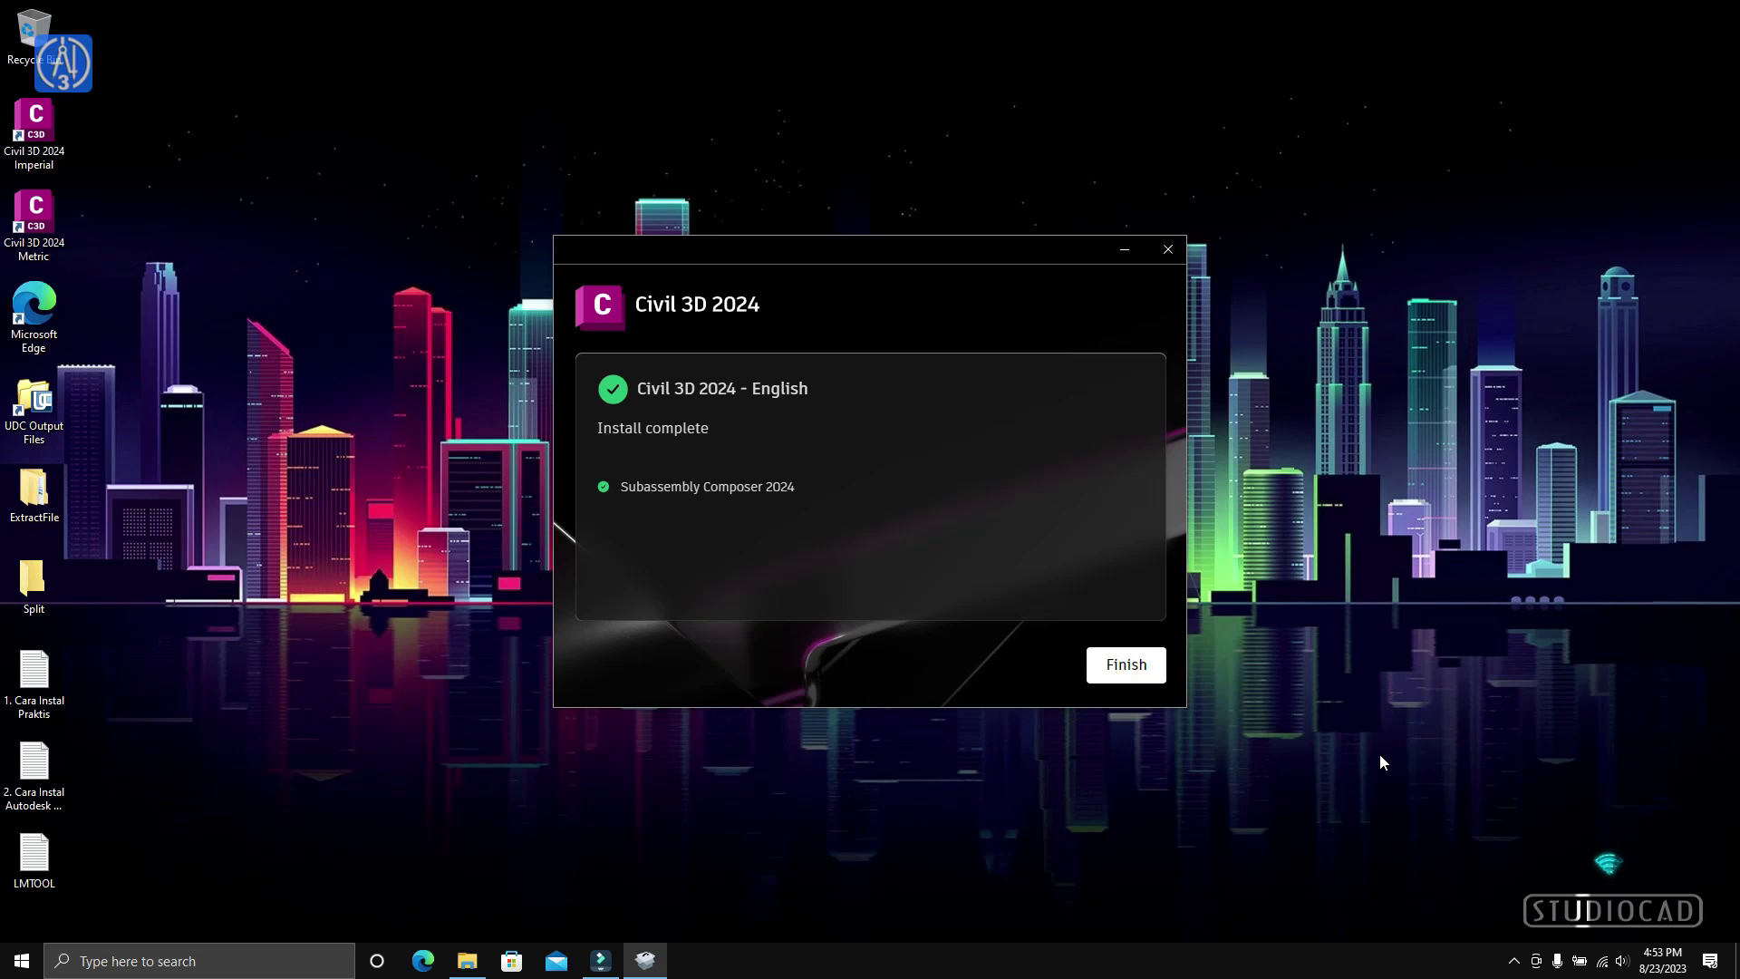
{"action": "left_click", "coordinate": [1125, 665]}
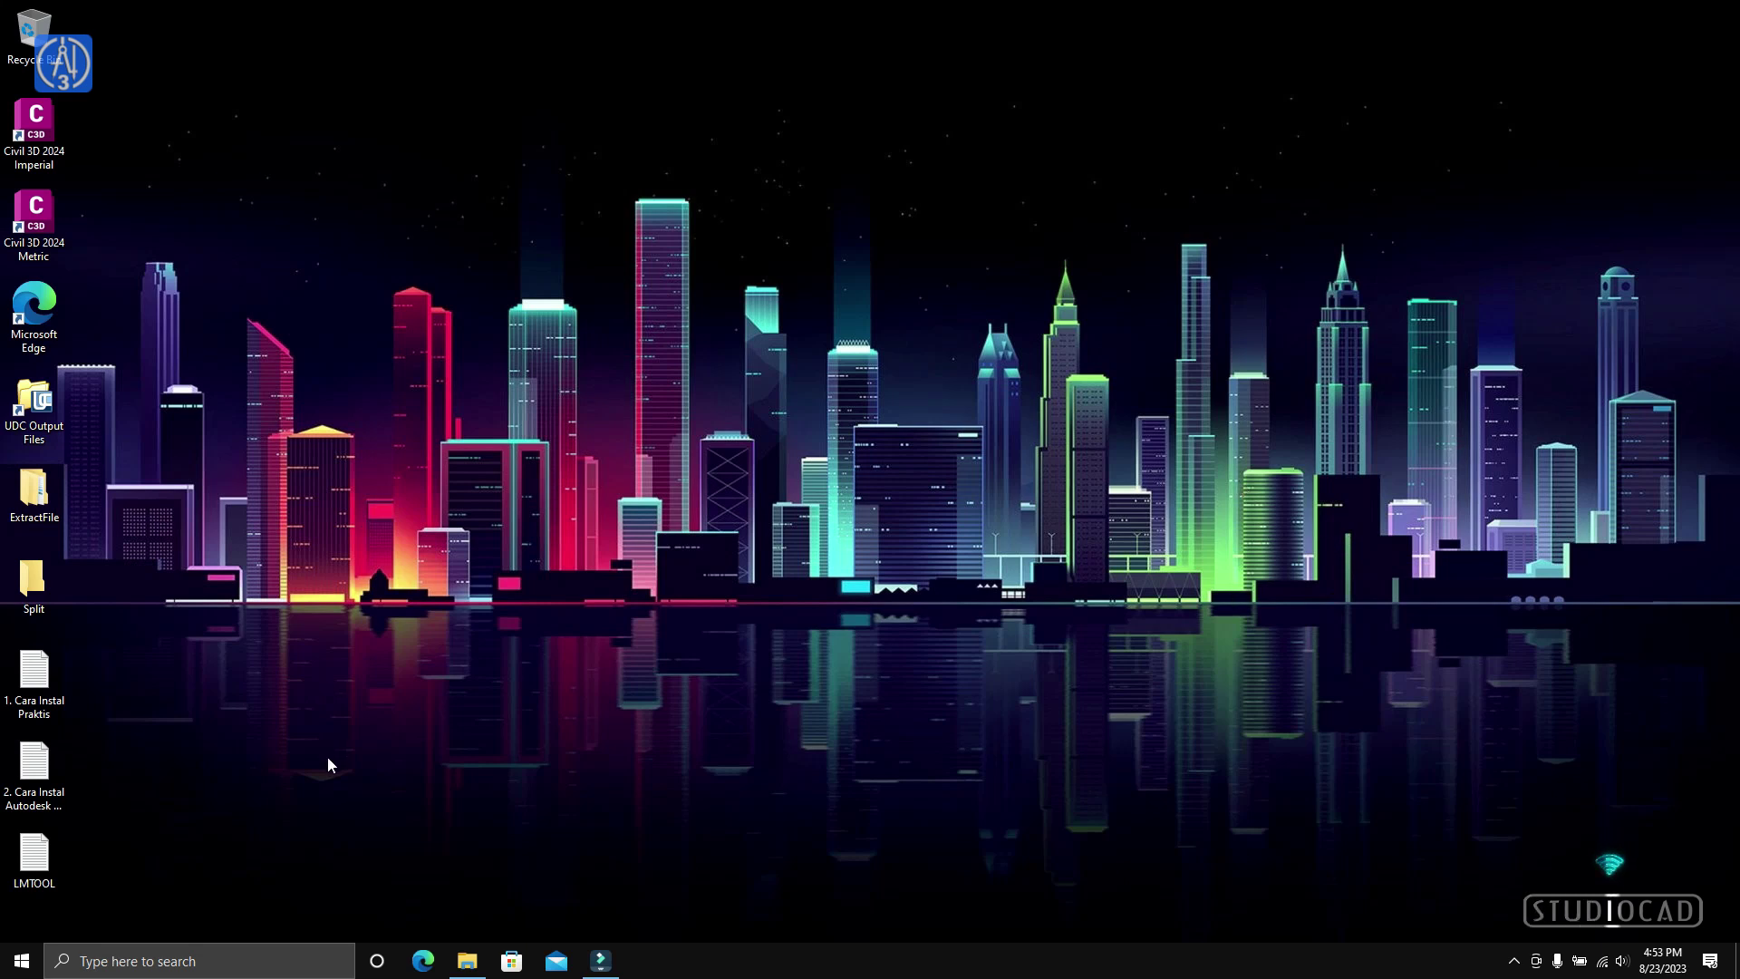
{"action": "left_click", "coordinate": [468, 962]}
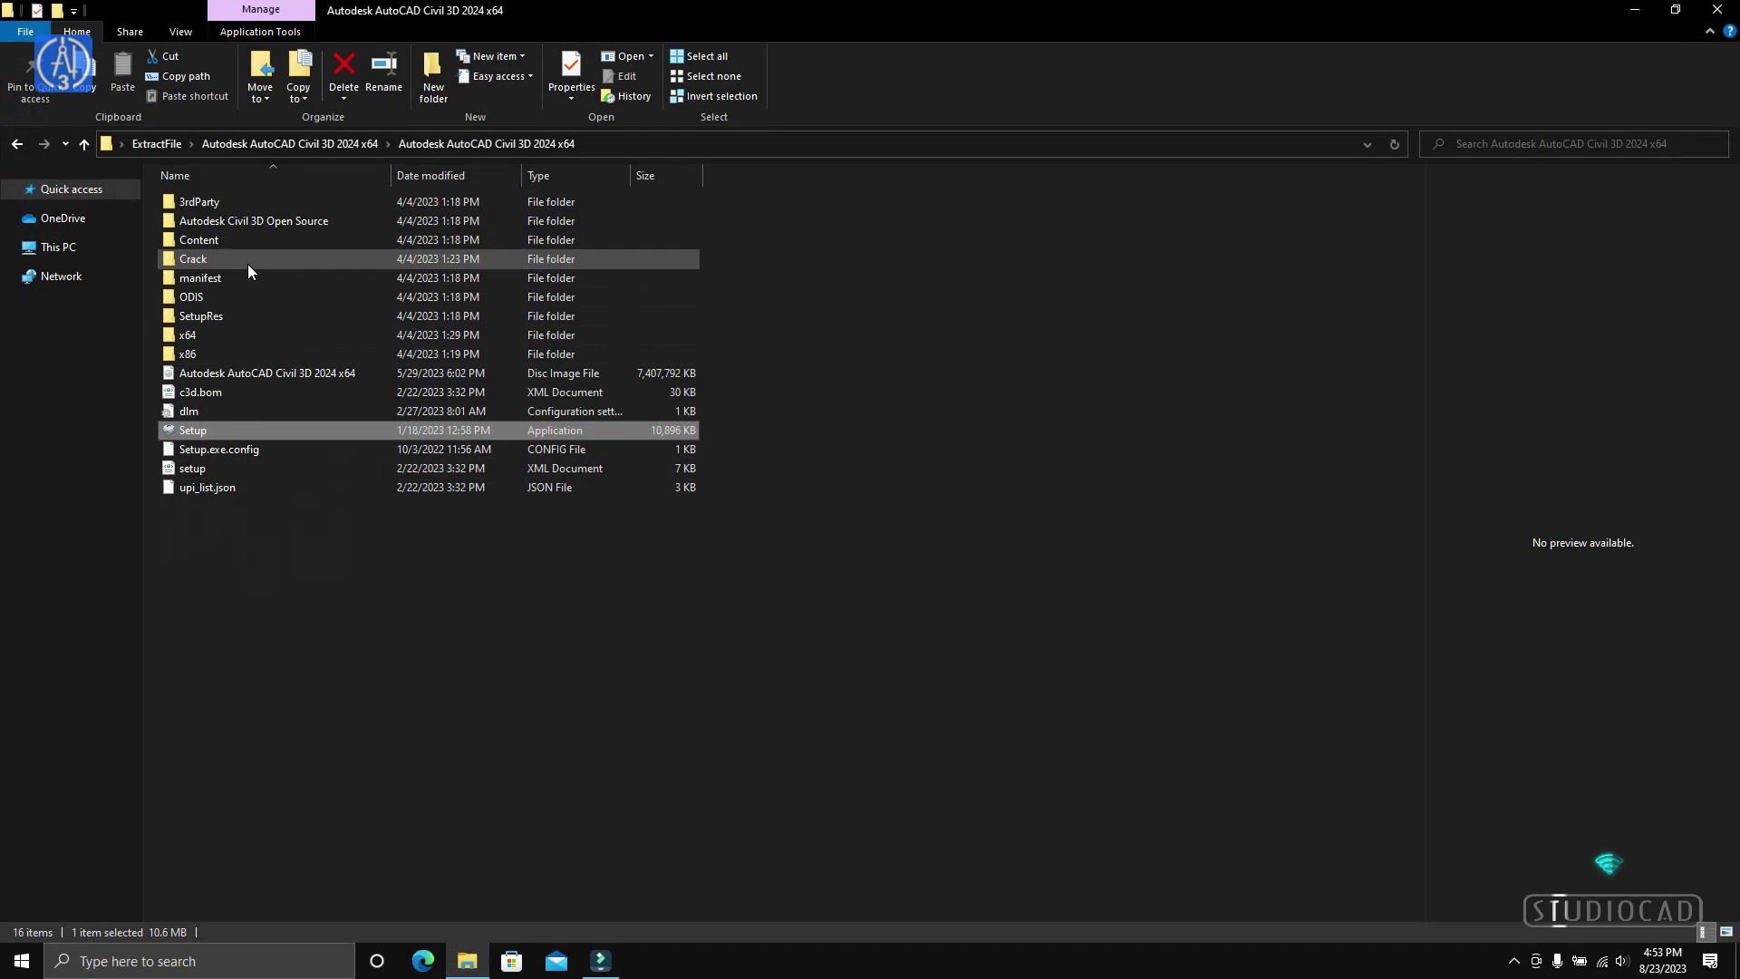
Turn off Windows Security Real-time protection, then open the Crack subfolder in the install files.
{"action": "left_click", "coordinate": [1514, 961]}
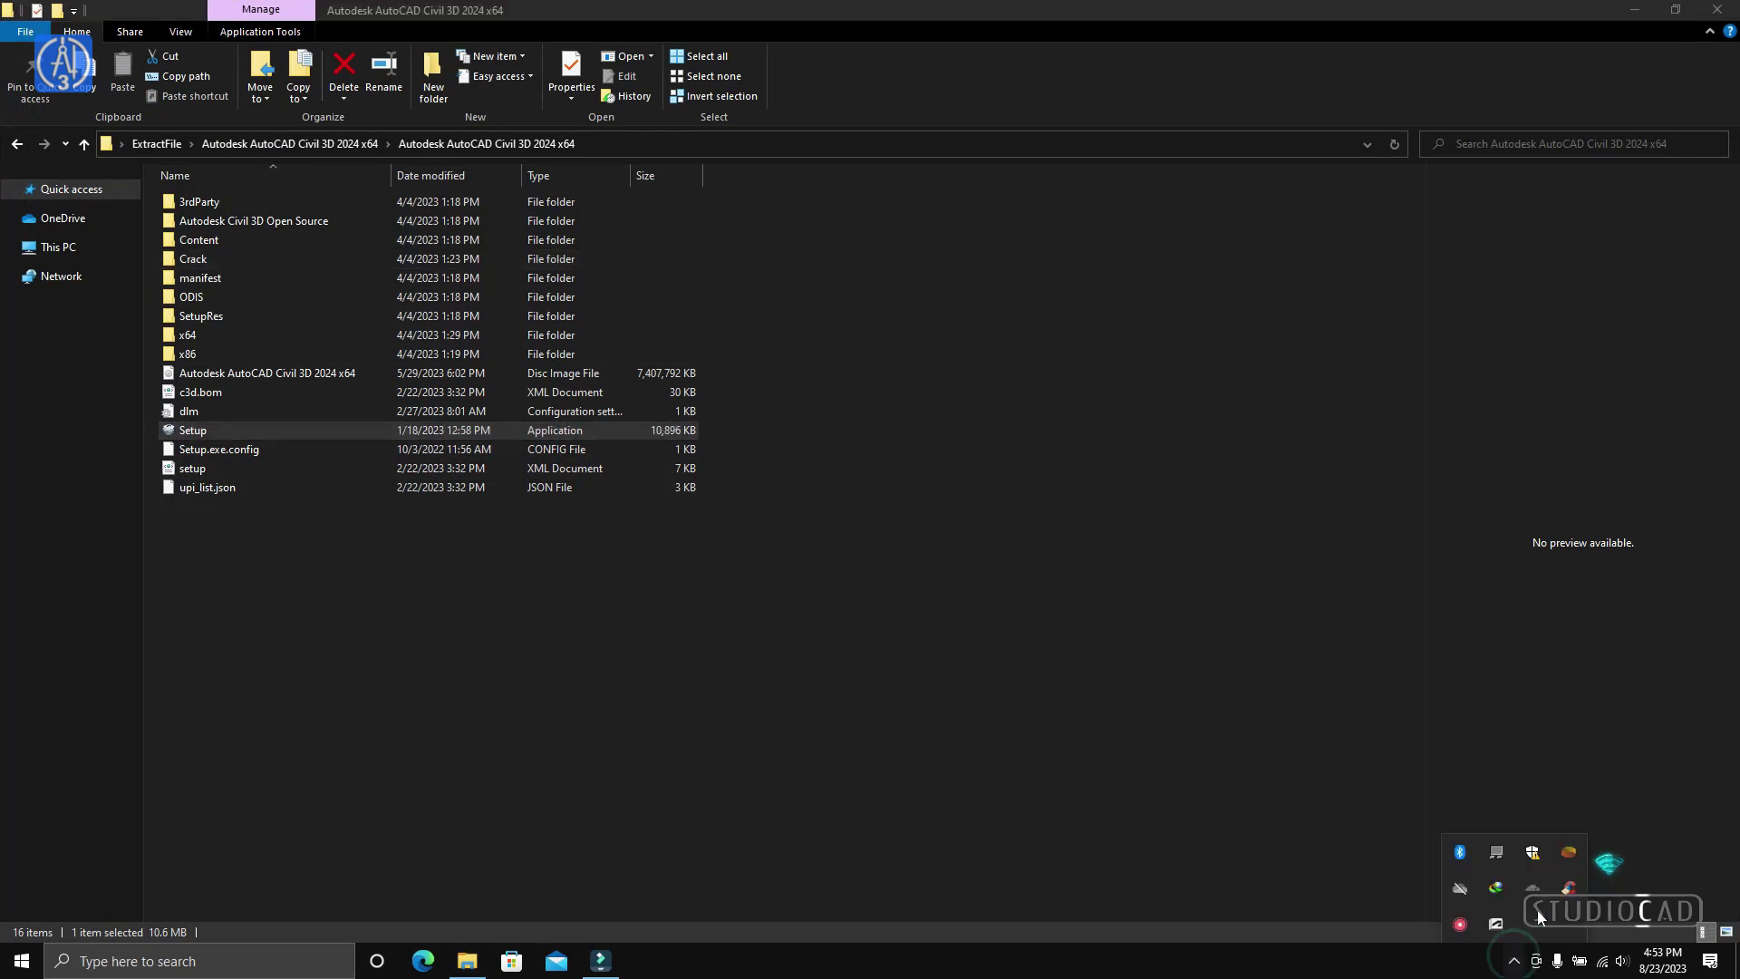
{"action": "left_click", "coordinate": [1533, 853]}
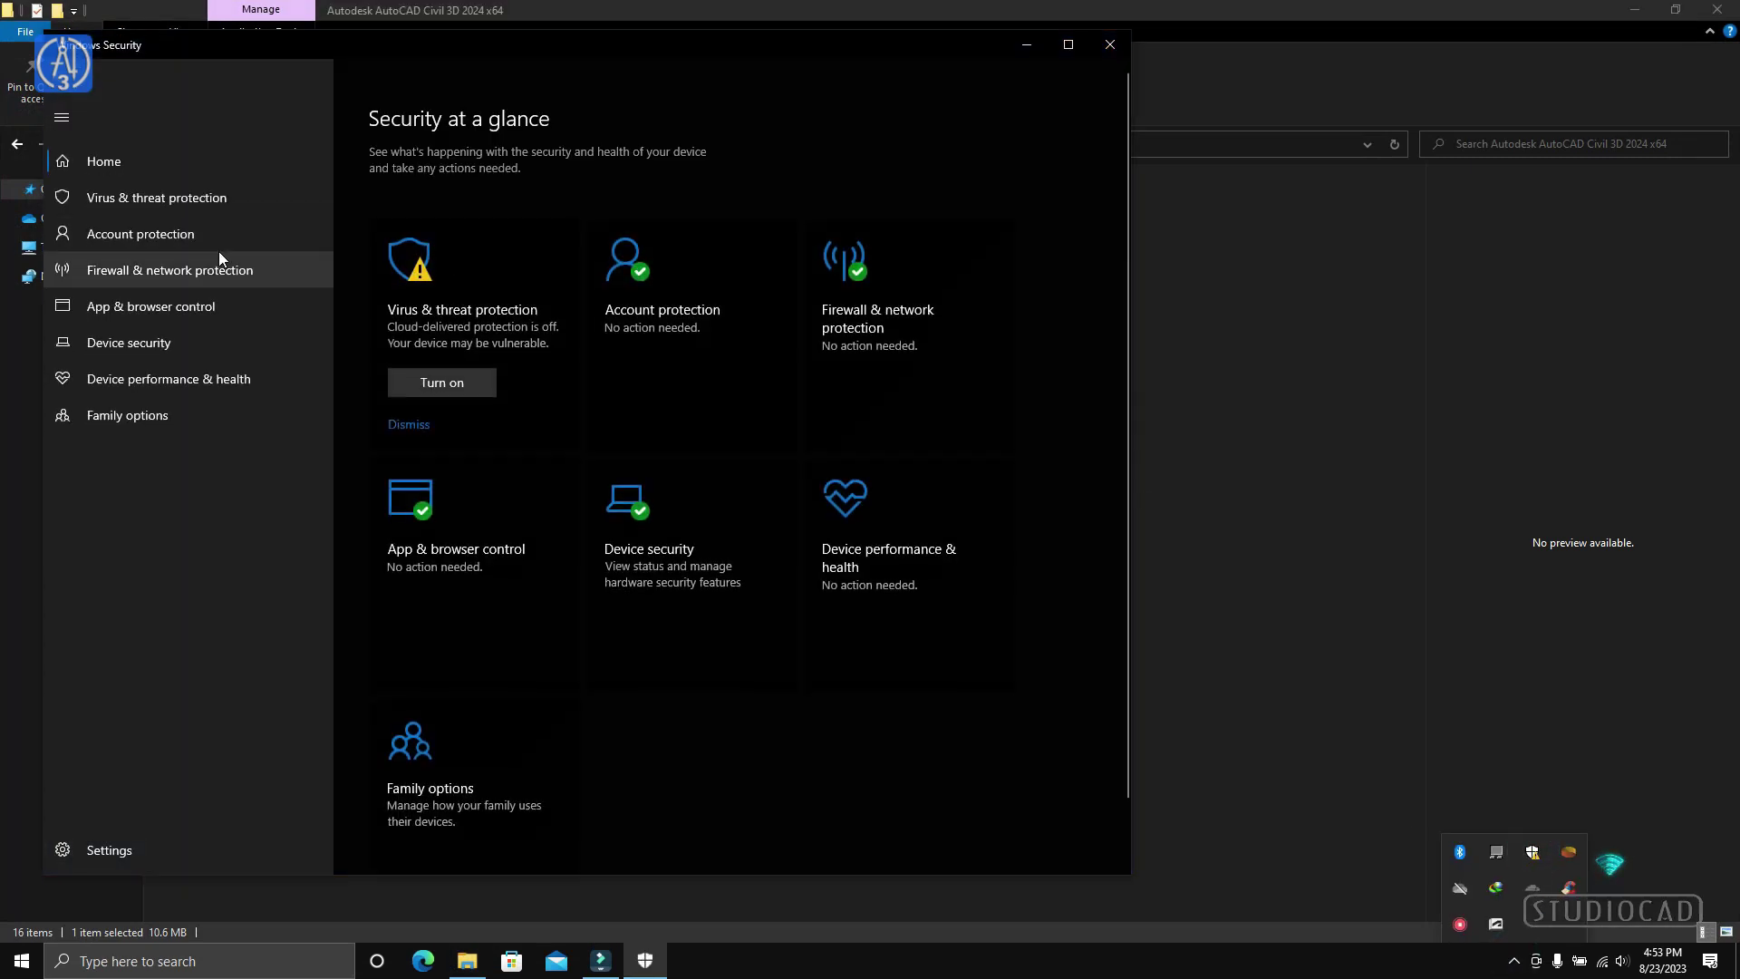
{"action": "left_click", "coordinate": [193, 206]}
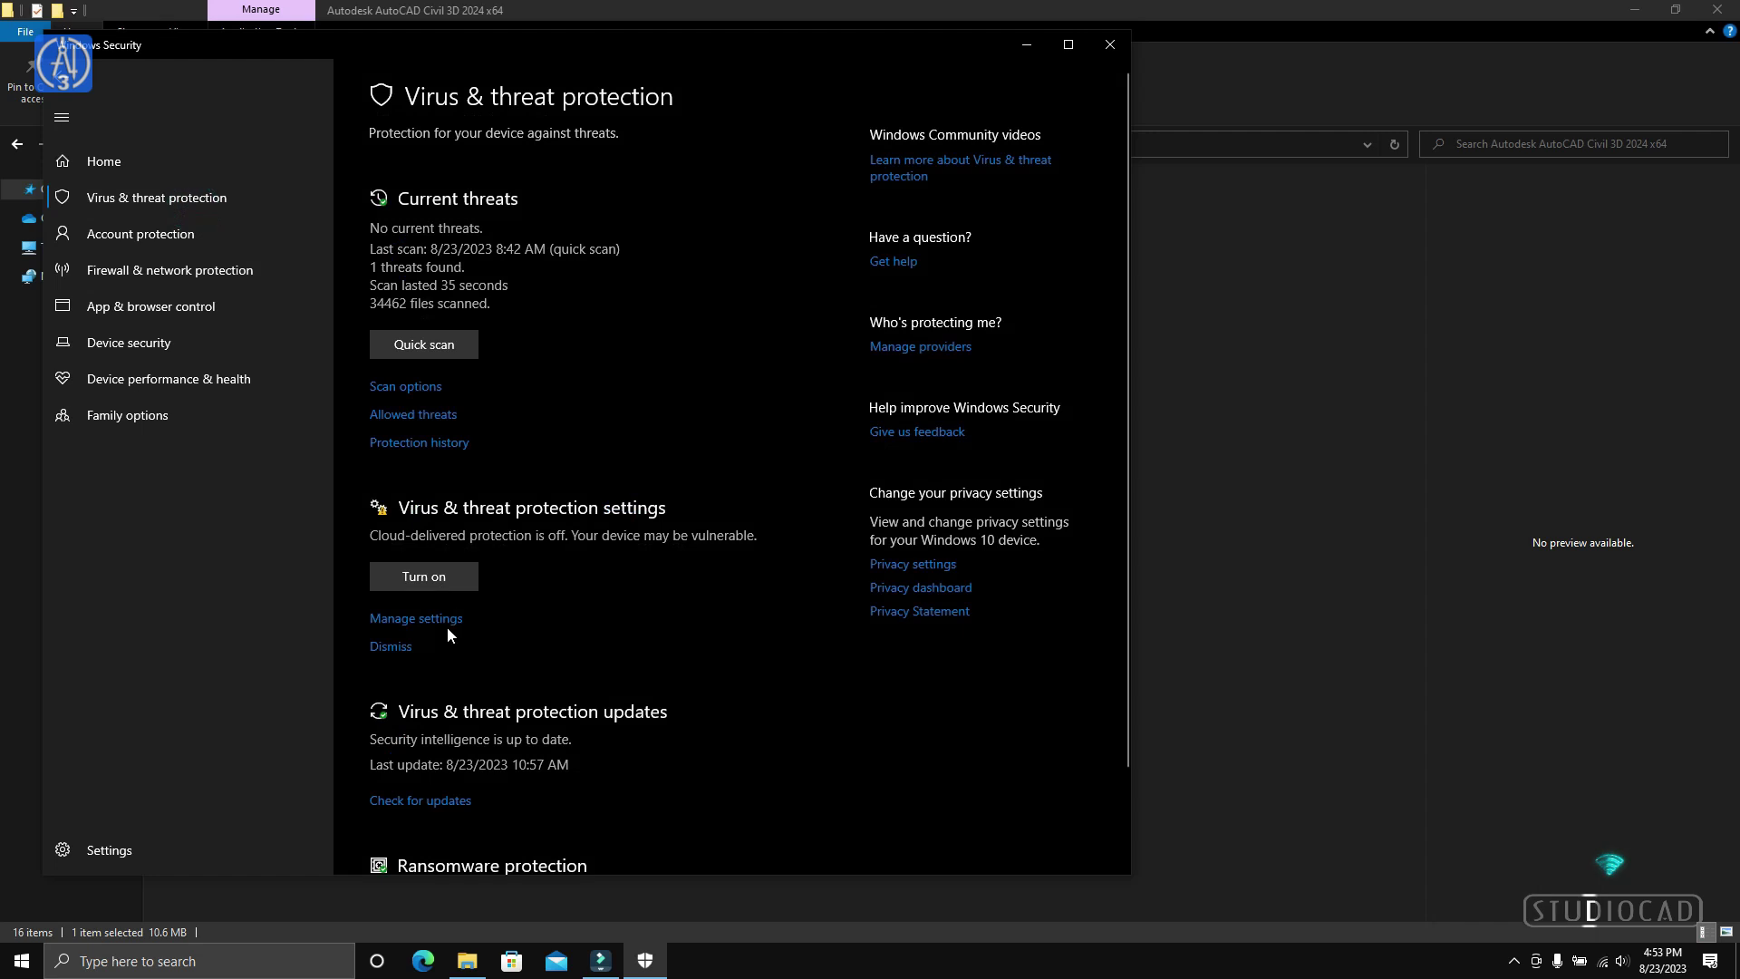
{"action": "left_click", "coordinate": [444, 622]}
{"action": "left_click", "coordinate": [390, 315]}
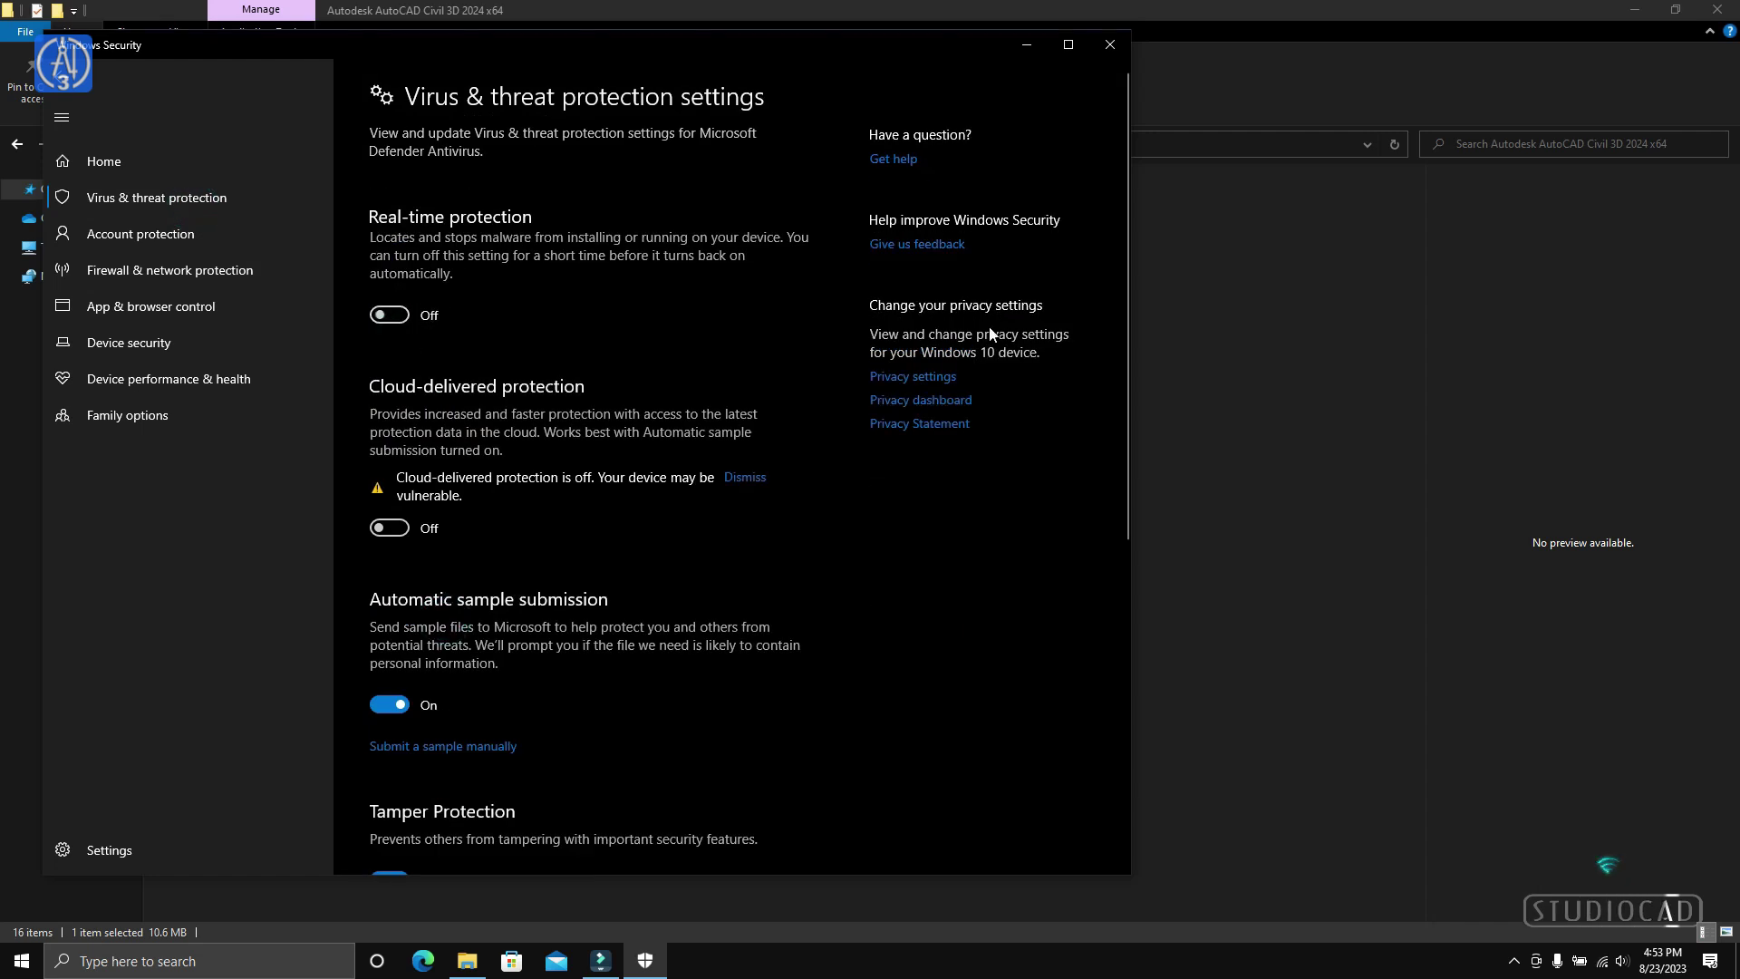
{"action": "left_click", "coordinate": [1025, 45]}
{"action": "double_click", "coordinate": [264, 258]}
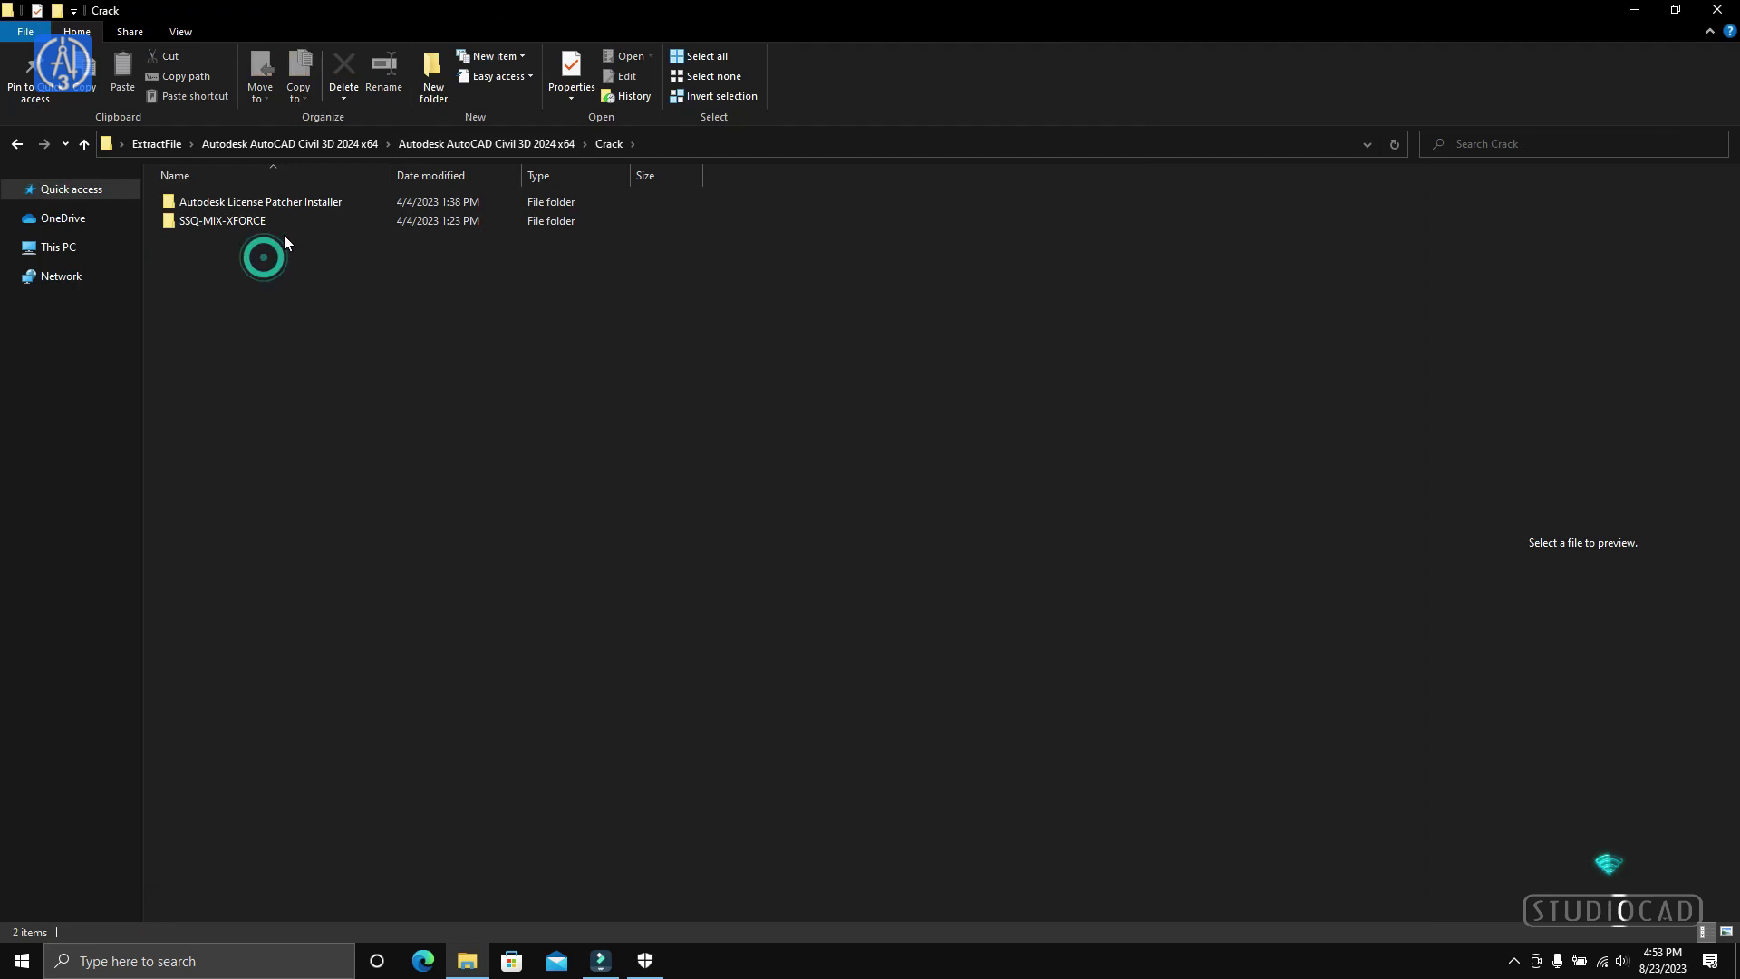
Run the Autodesk License Patcher as administrator from its installer folder, then minimize Explorer.
{"action": "double_click", "coordinate": [278, 203]}
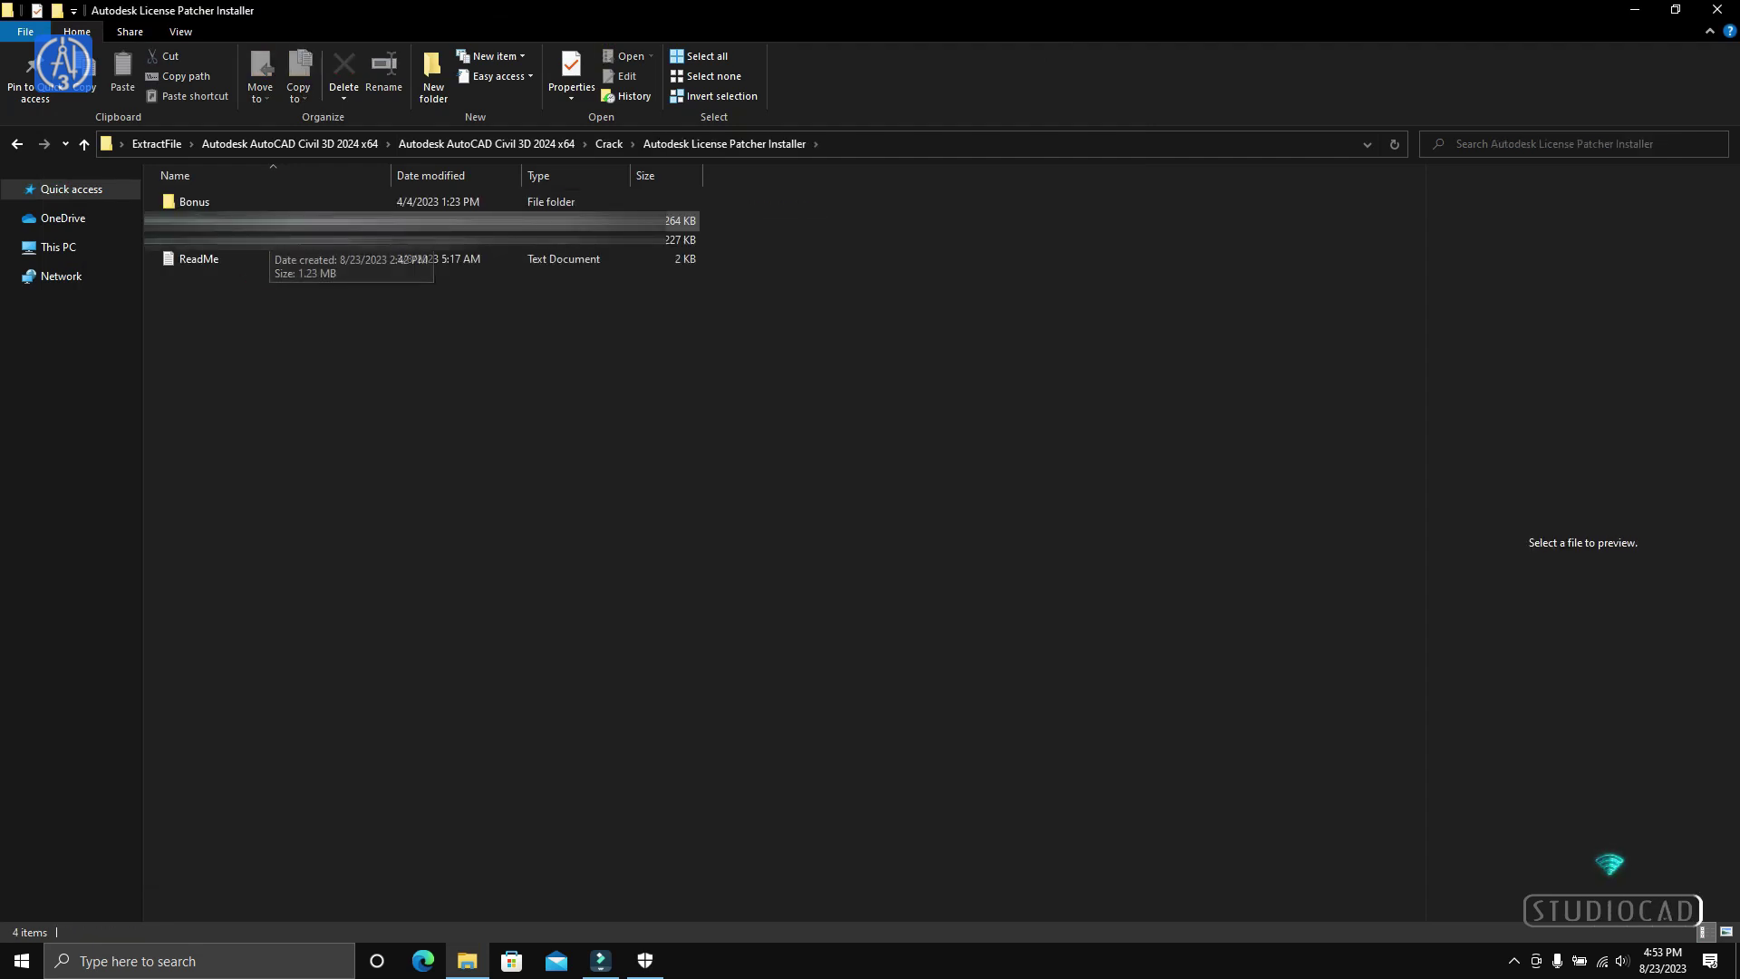
{"action": "right_click", "coordinate": [272, 243]}
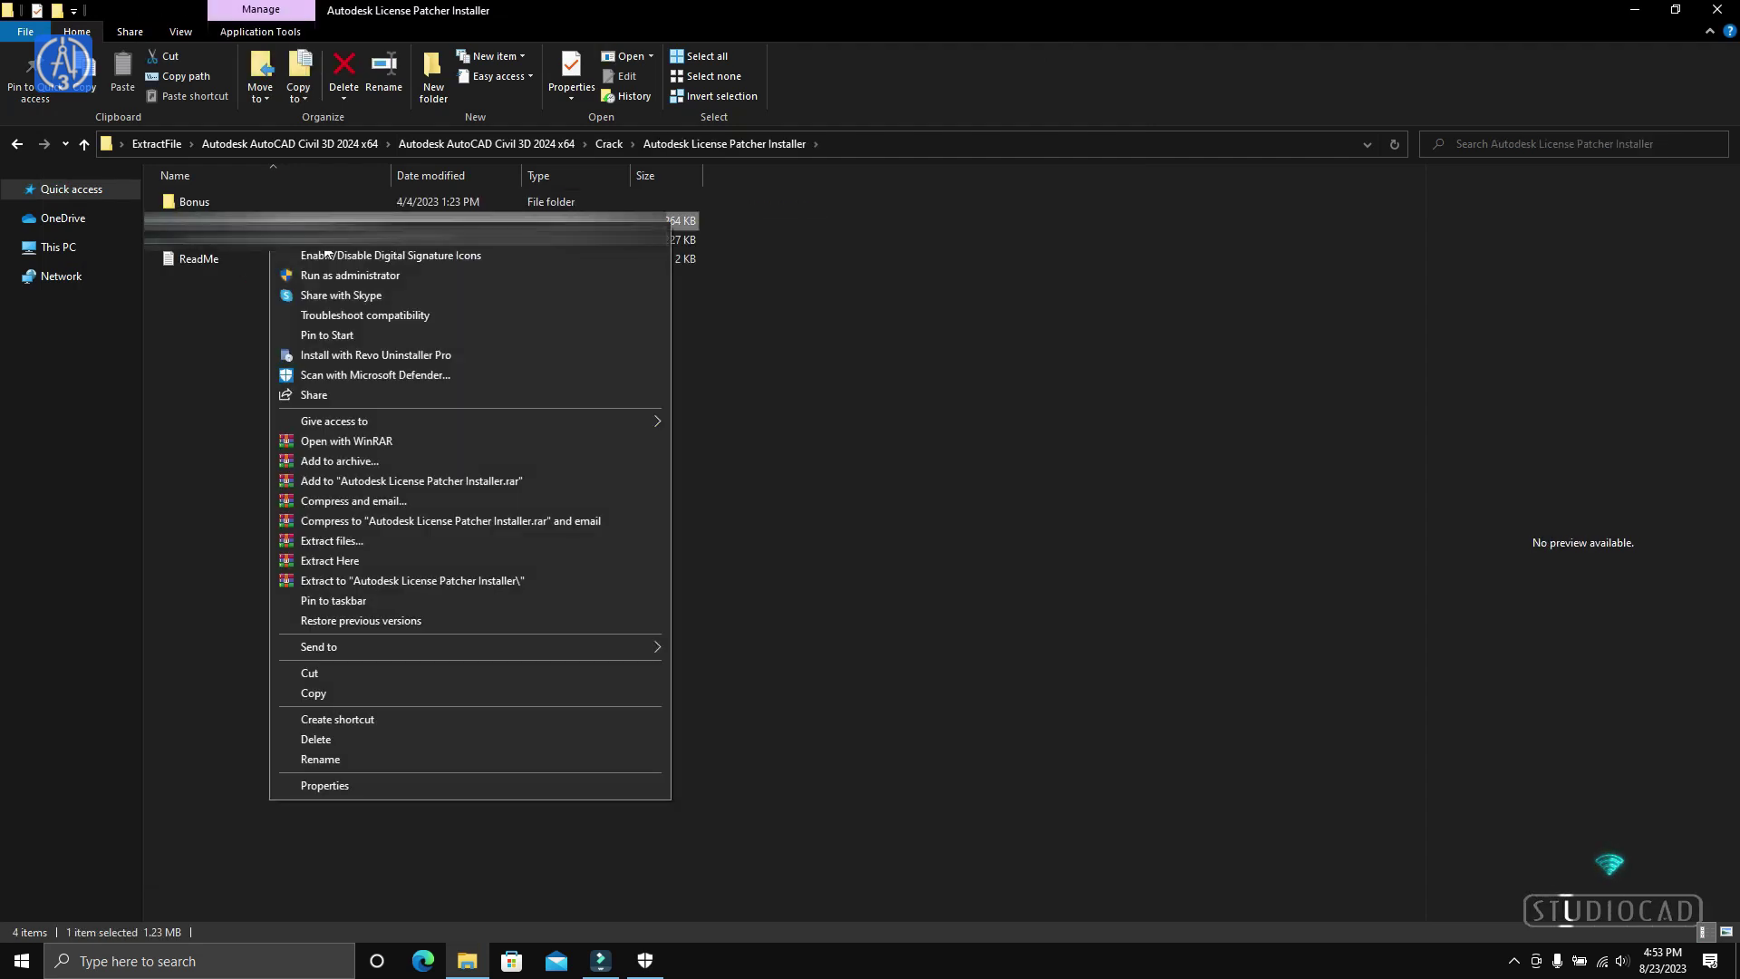
{"action": "left_click", "coordinate": [335, 275]}
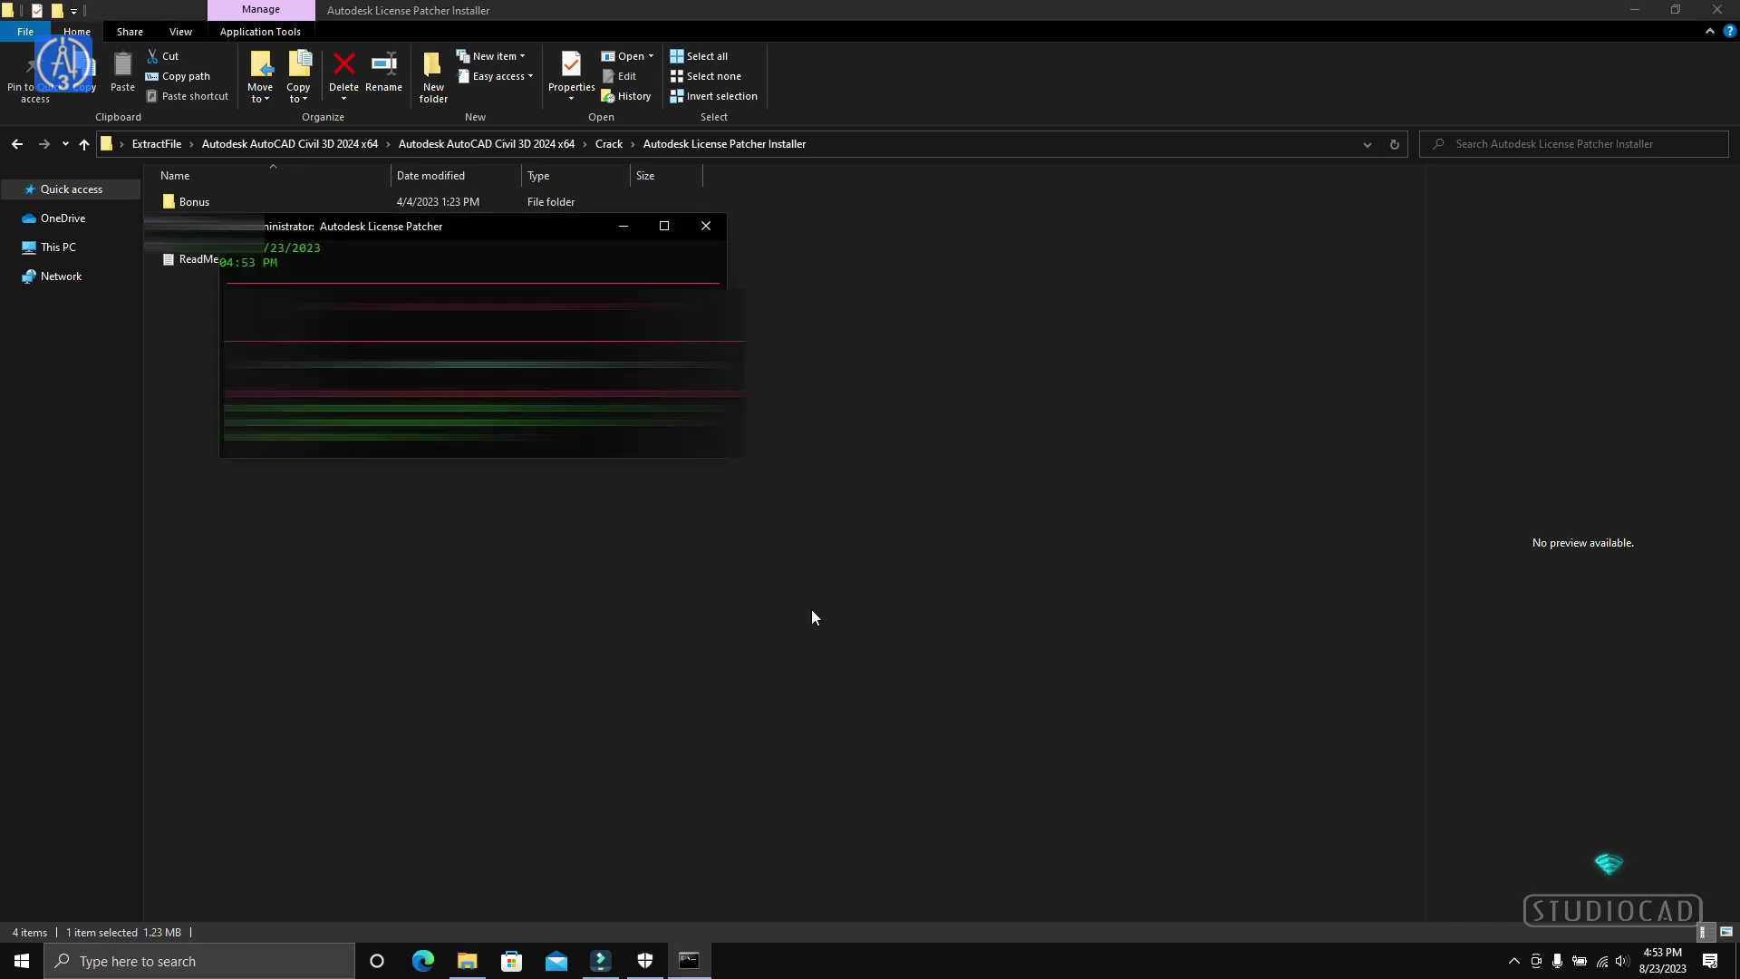
{"action": "left_click", "coordinate": [1634, 10]}
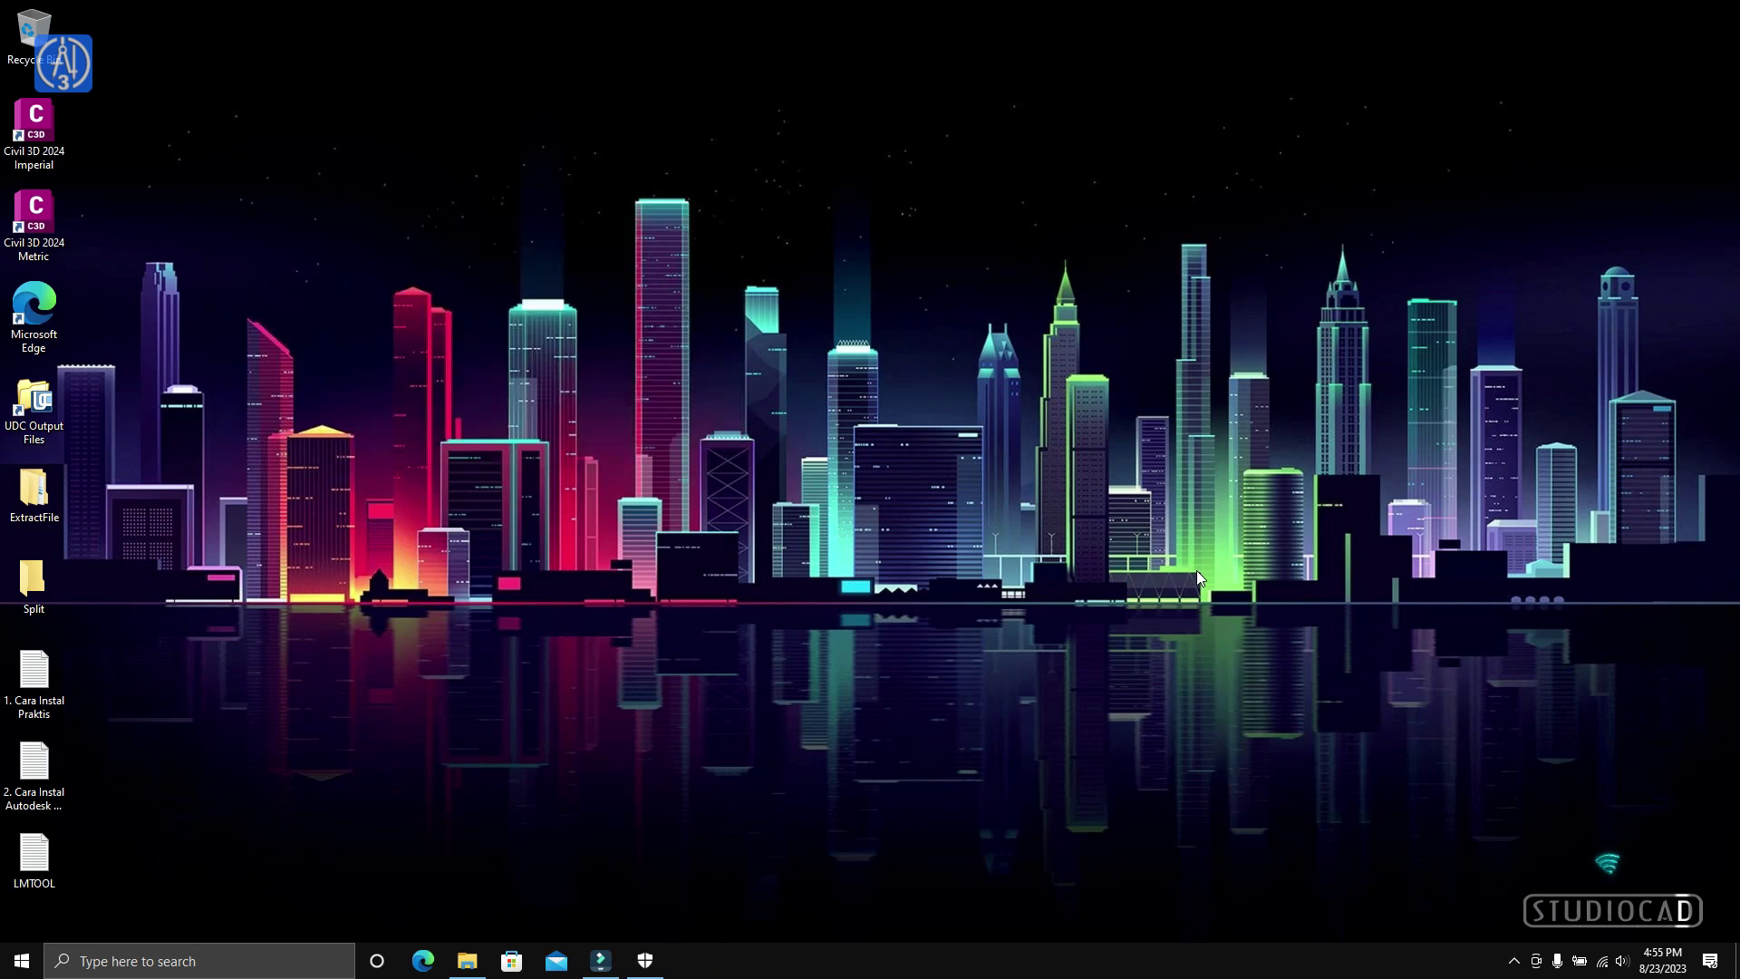
Launch Civil 3D 2024 Metric from the desktop and choose Use a network license.
{"action": "double_click", "coordinate": [34, 217]}
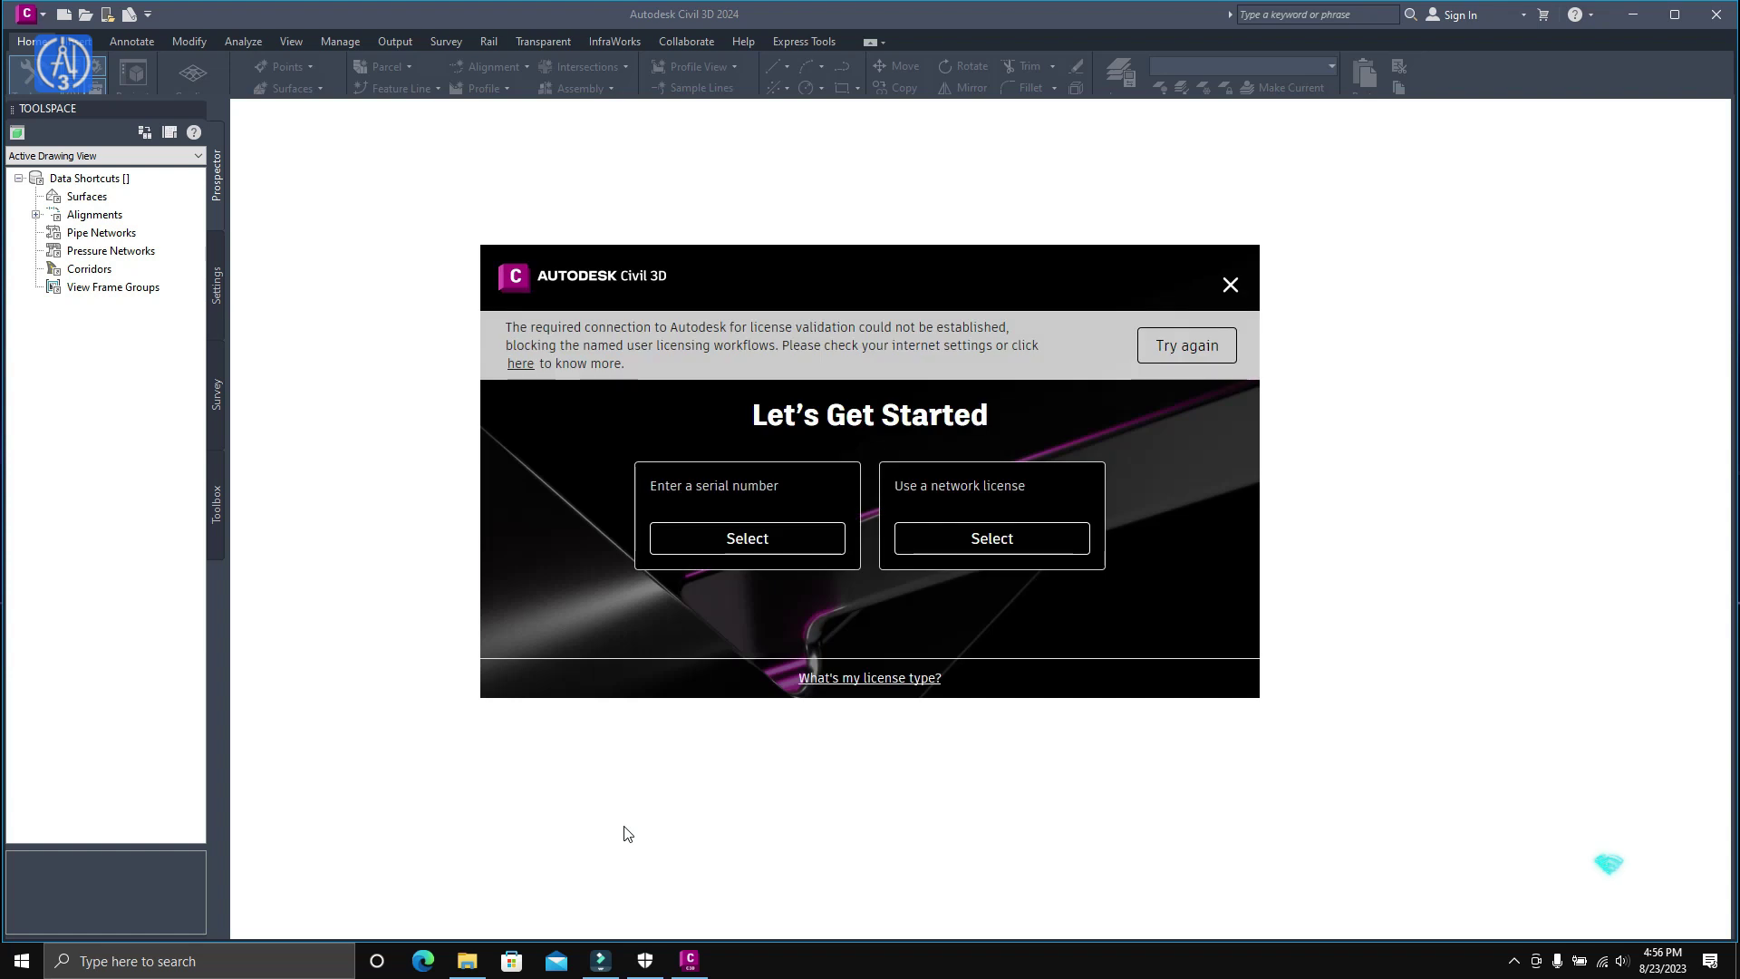
{"action": "left_click", "coordinate": [1005, 542]}
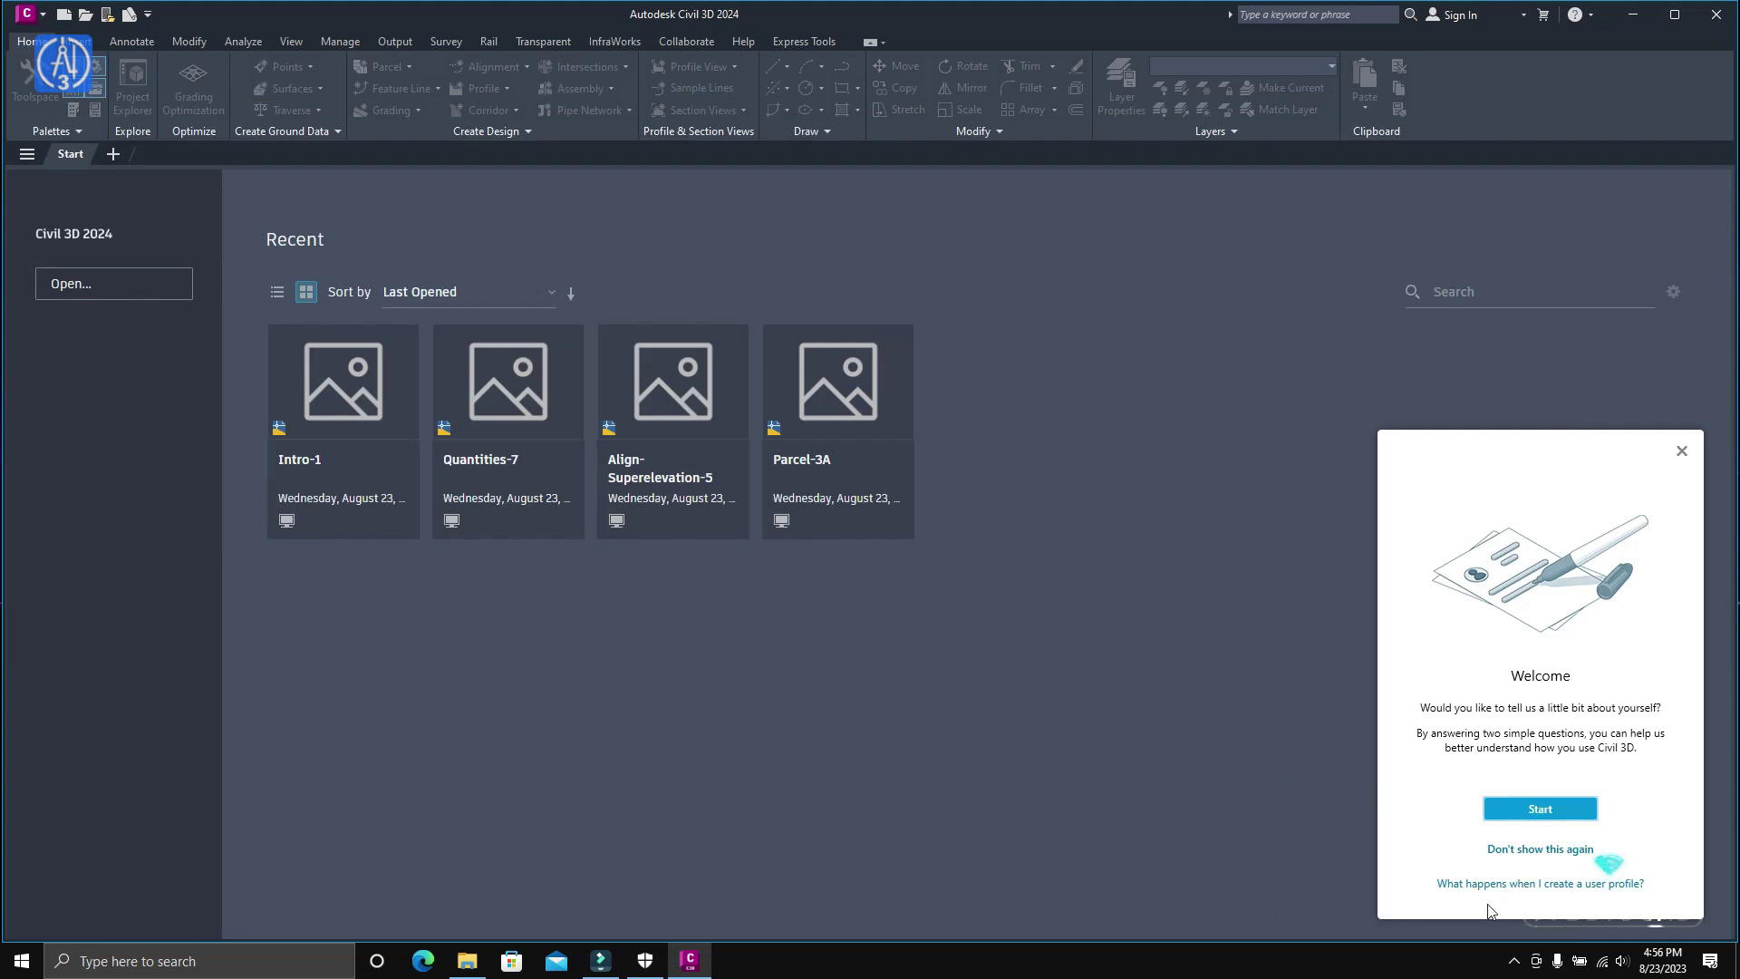
Dismiss the Welcome prompt and open the Intro-1 drawing from Recent as read-only.
{"action": "left_click", "coordinate": [1520, 851]}
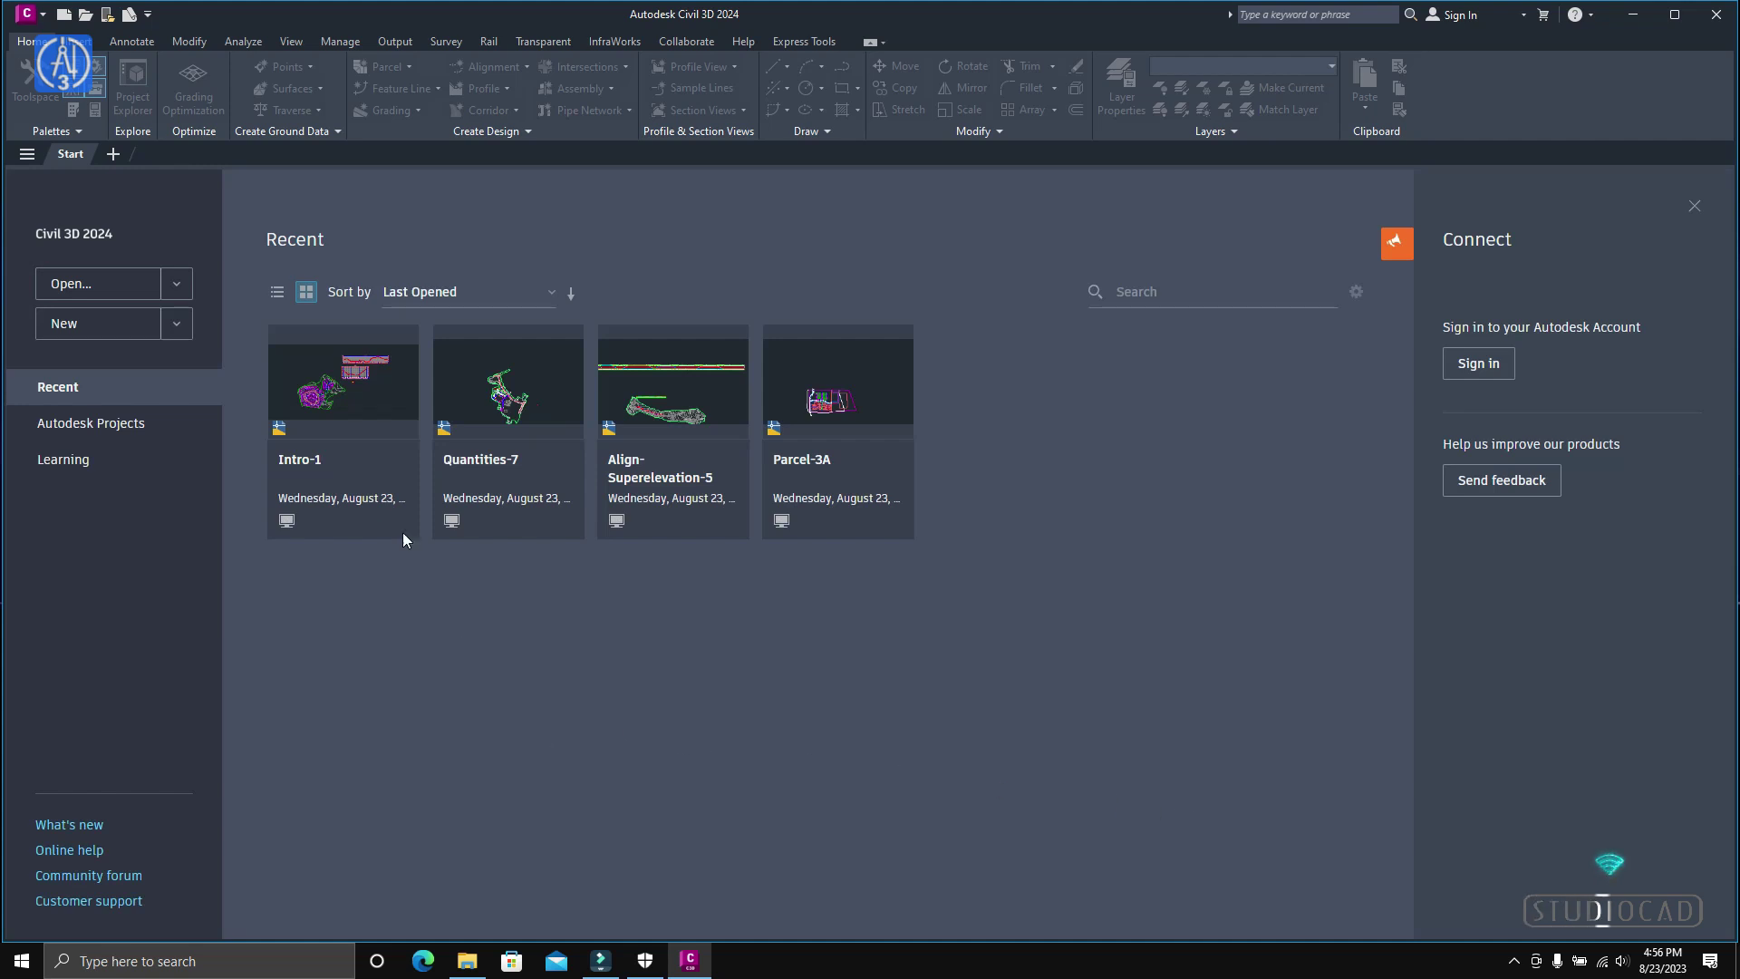
{"action": "left_click", "coordinate": [342, 400]}
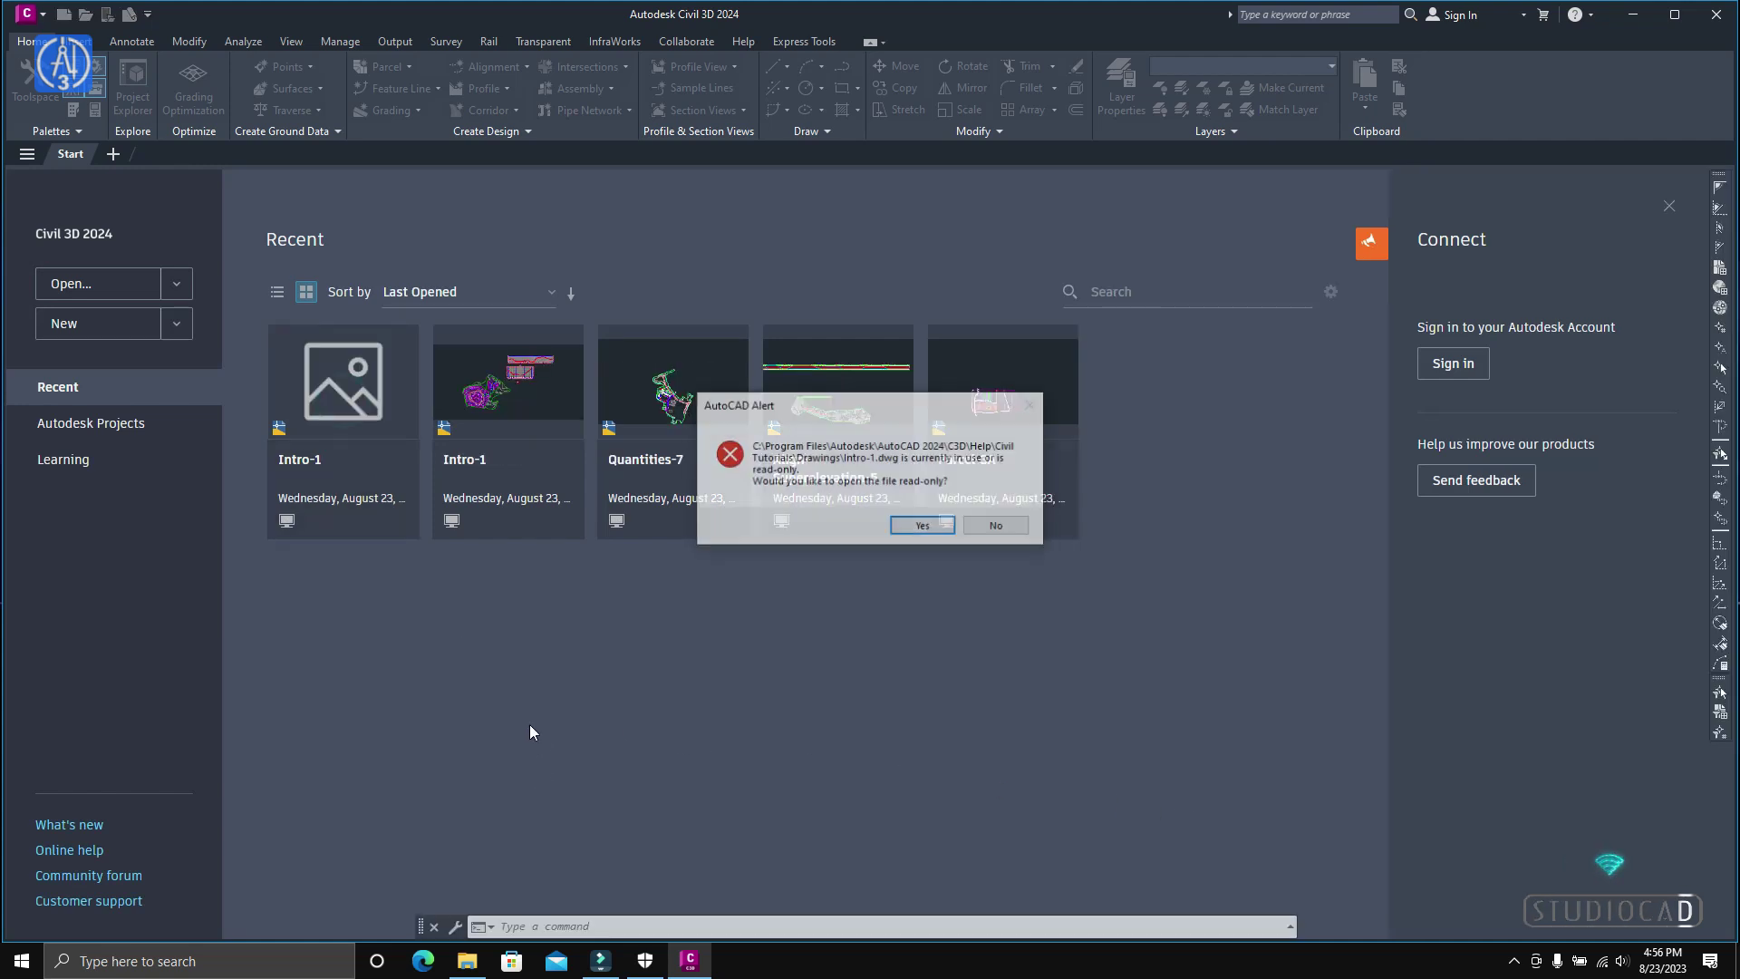
{"action": "left_click", "coordinate": [933, 529]}
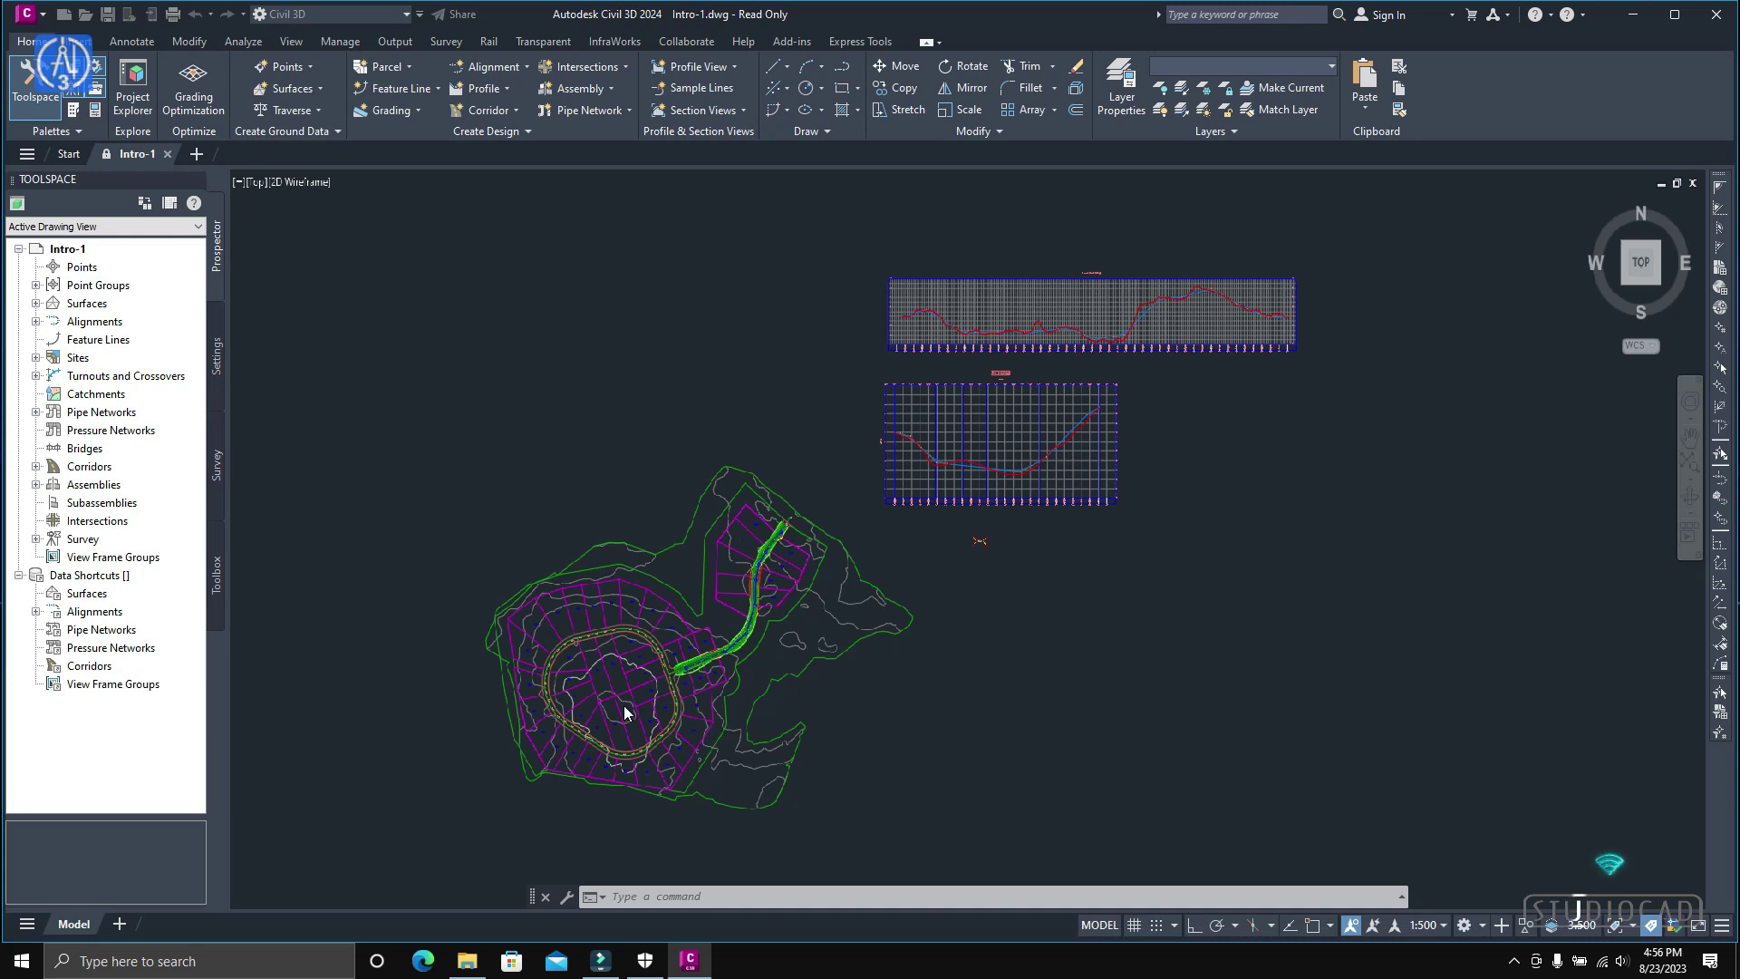
Zoom in on the corridor's lower end at the loop road, then zoom back out to the whole site.
{"action": "scroll", "coordinate": [934, 650], "scroll_direction": "up", "scroll_amount": 2}
{"action": "scroll", "coordinate": [934, 650], "scroll_direction": "up", "scroll_amount": 3}
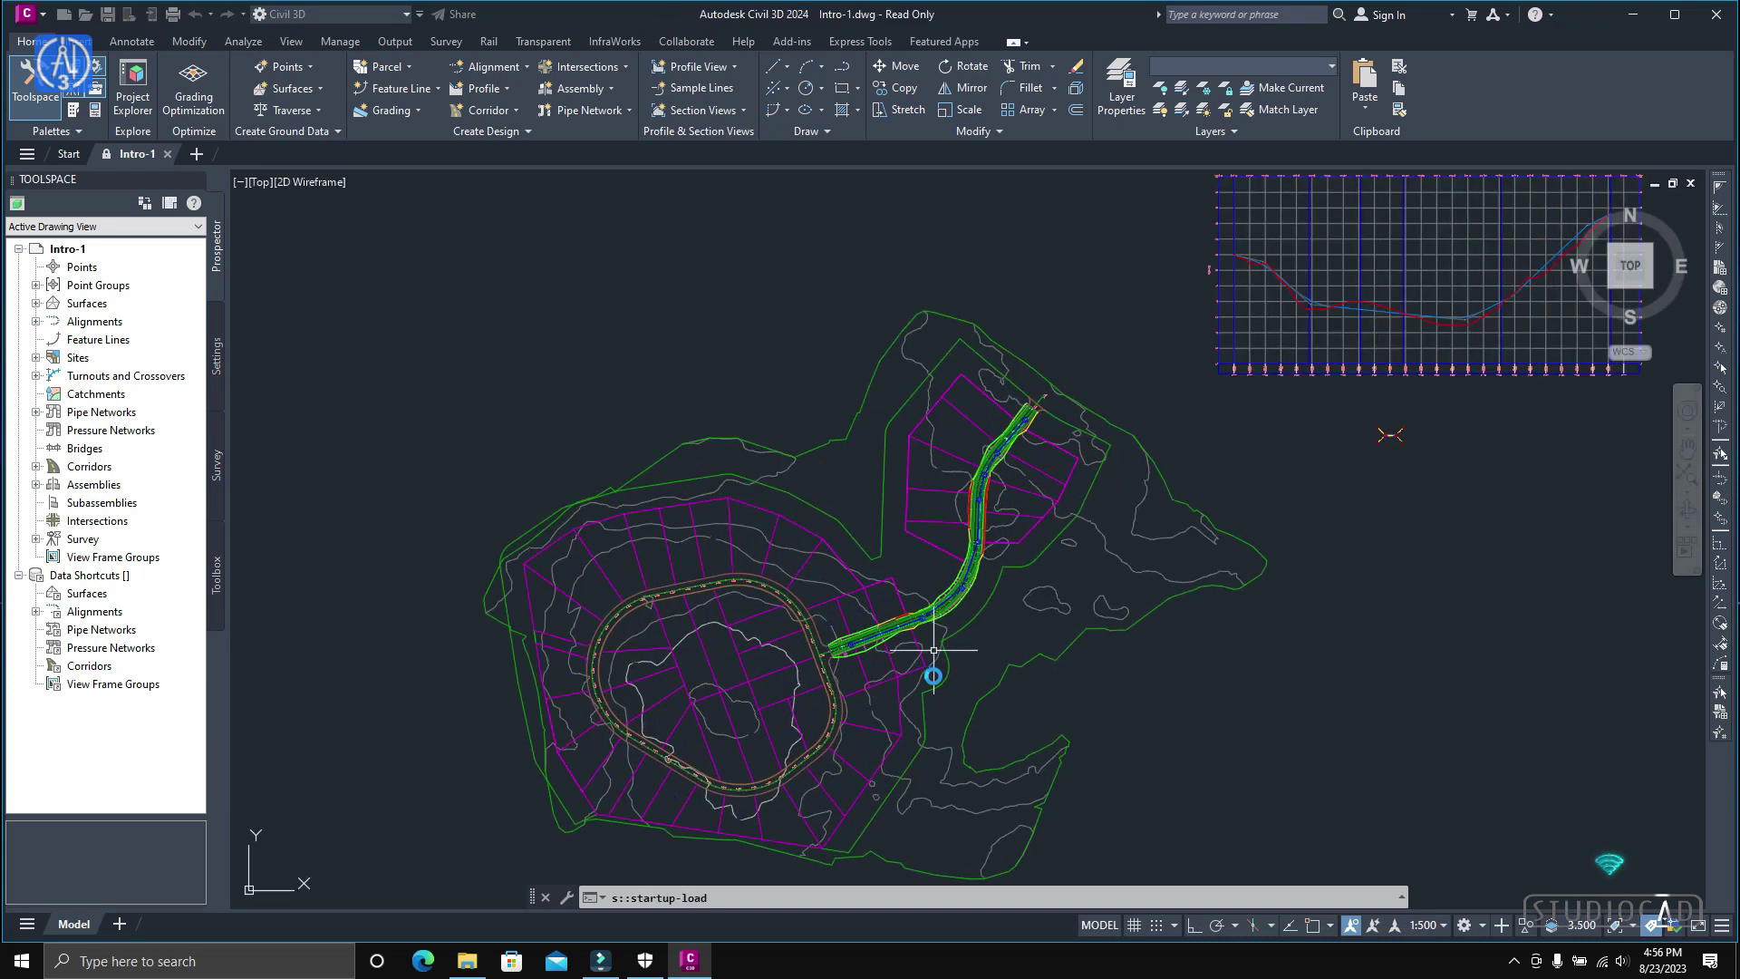
{"action": "scroll", "coordinate": [879, 689], "scroll_direction": "up", "scroll_amount": 5}
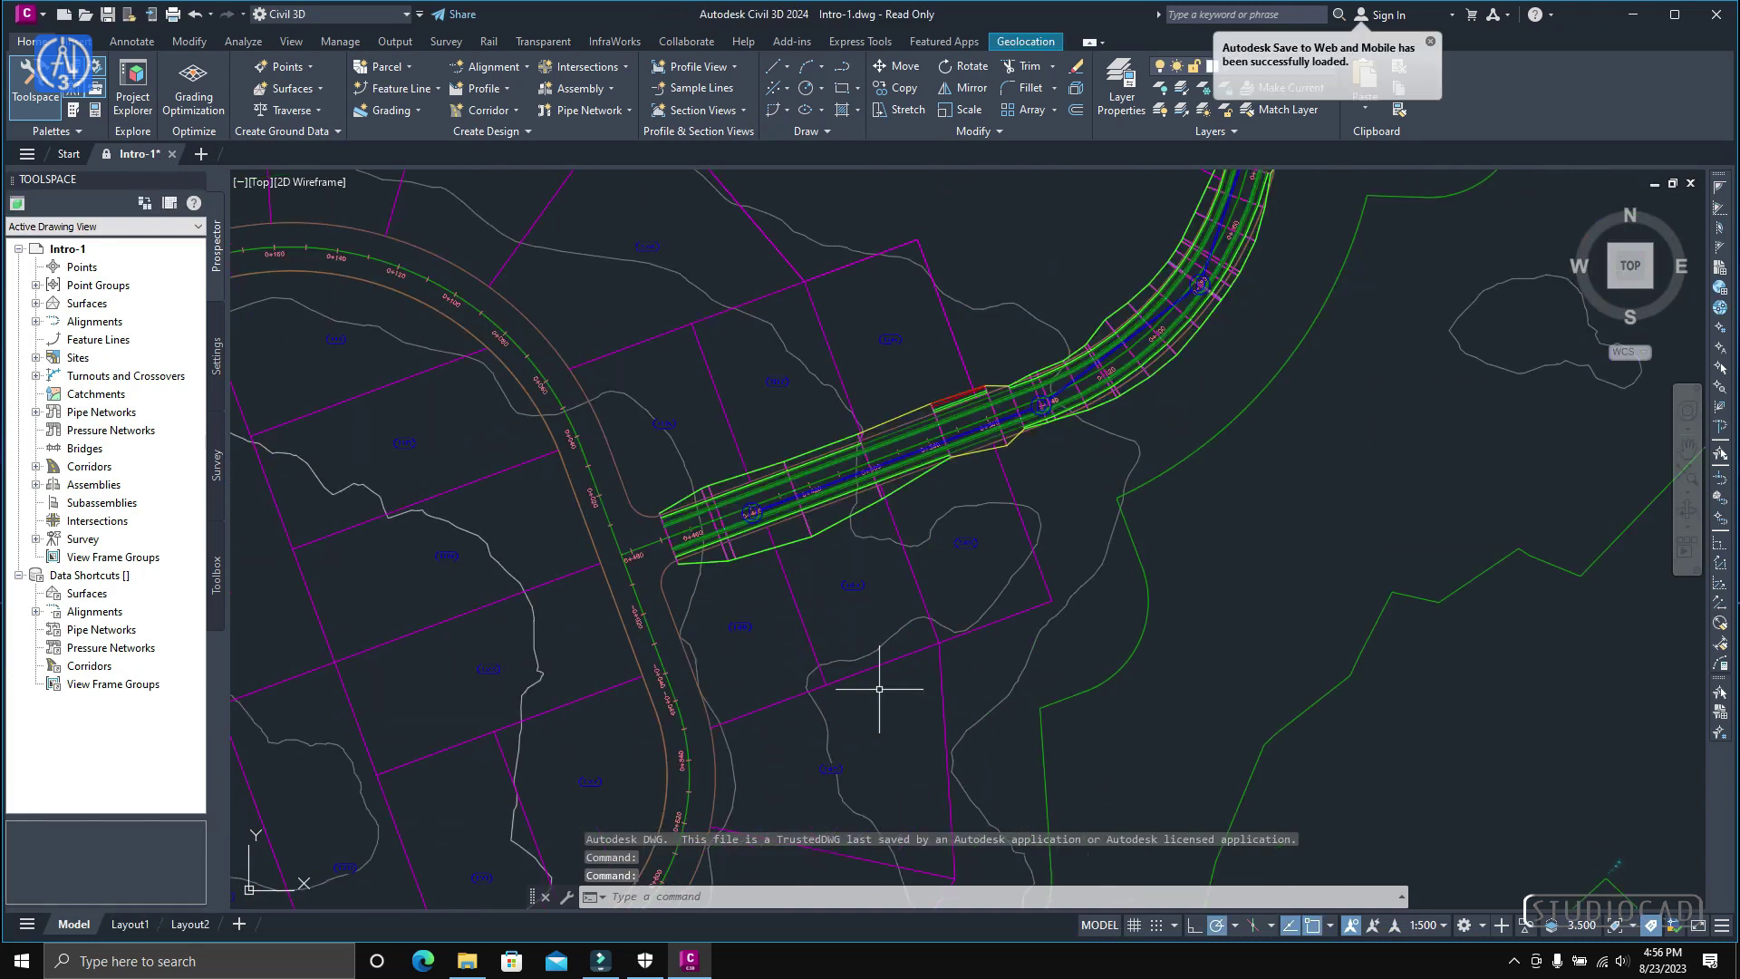
{"action": "scroll", "coordinate": [698, 562], "scroll_direction": "up", "scroll_amount": 2}
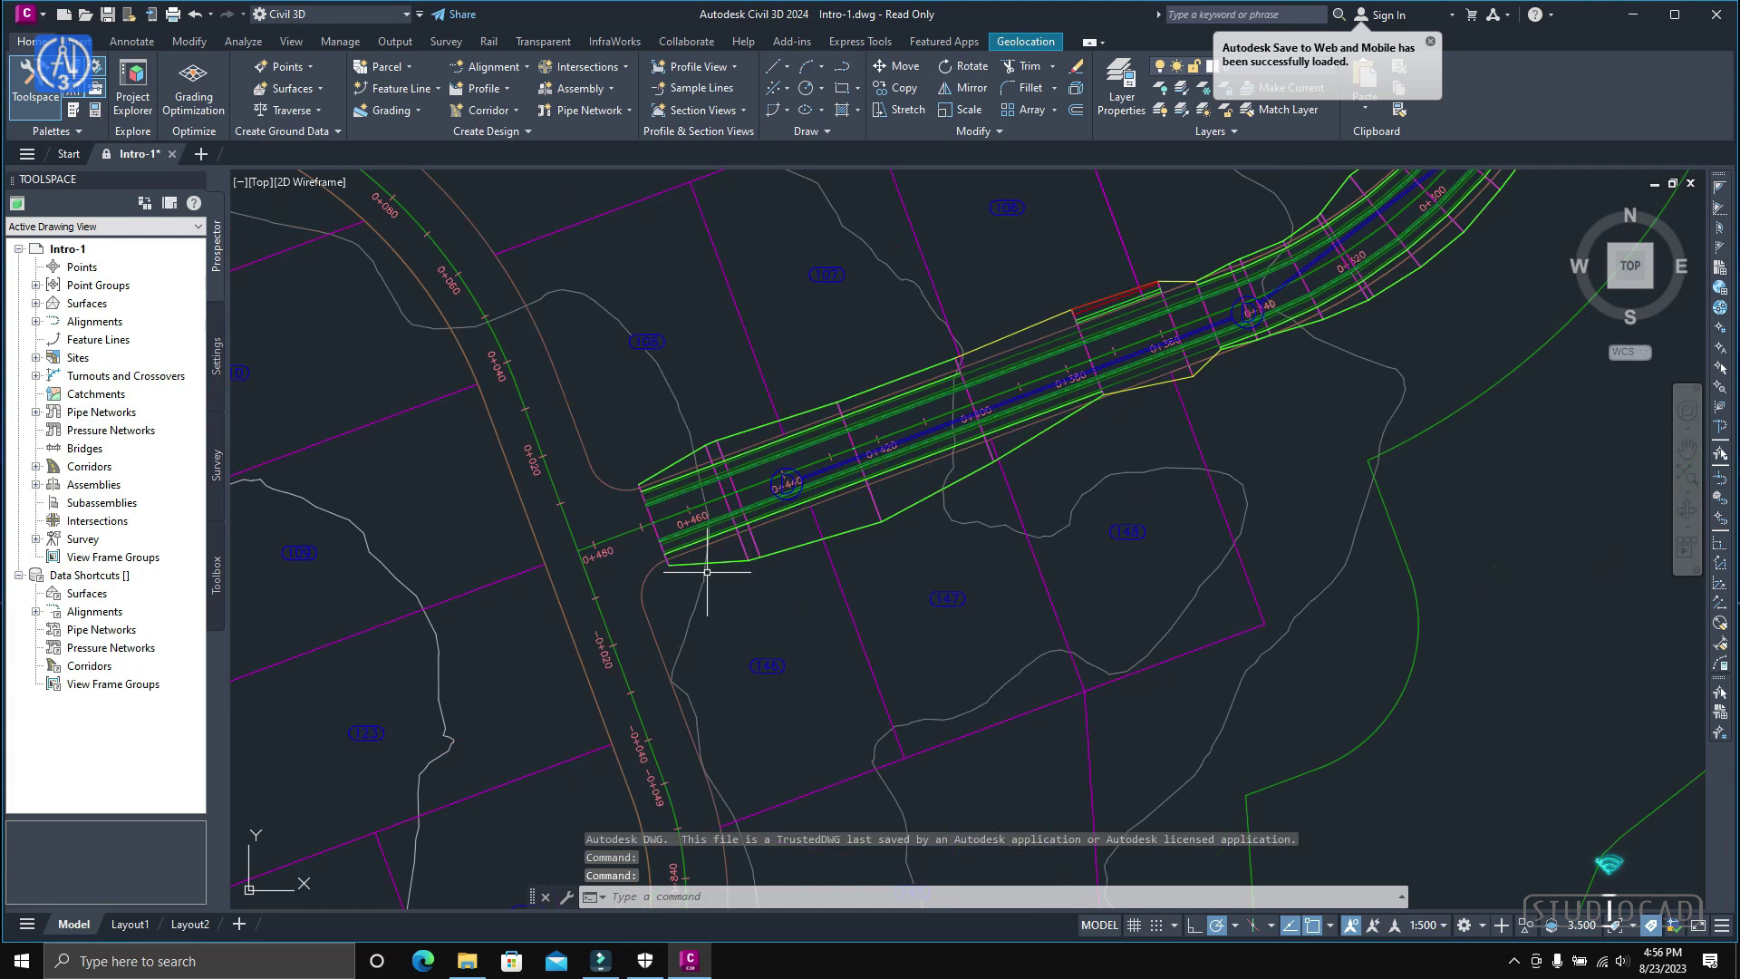
{"action": "scroll", "coordinate": [707, 572], "scroll_direction": "up", "scroll_amount": 2}
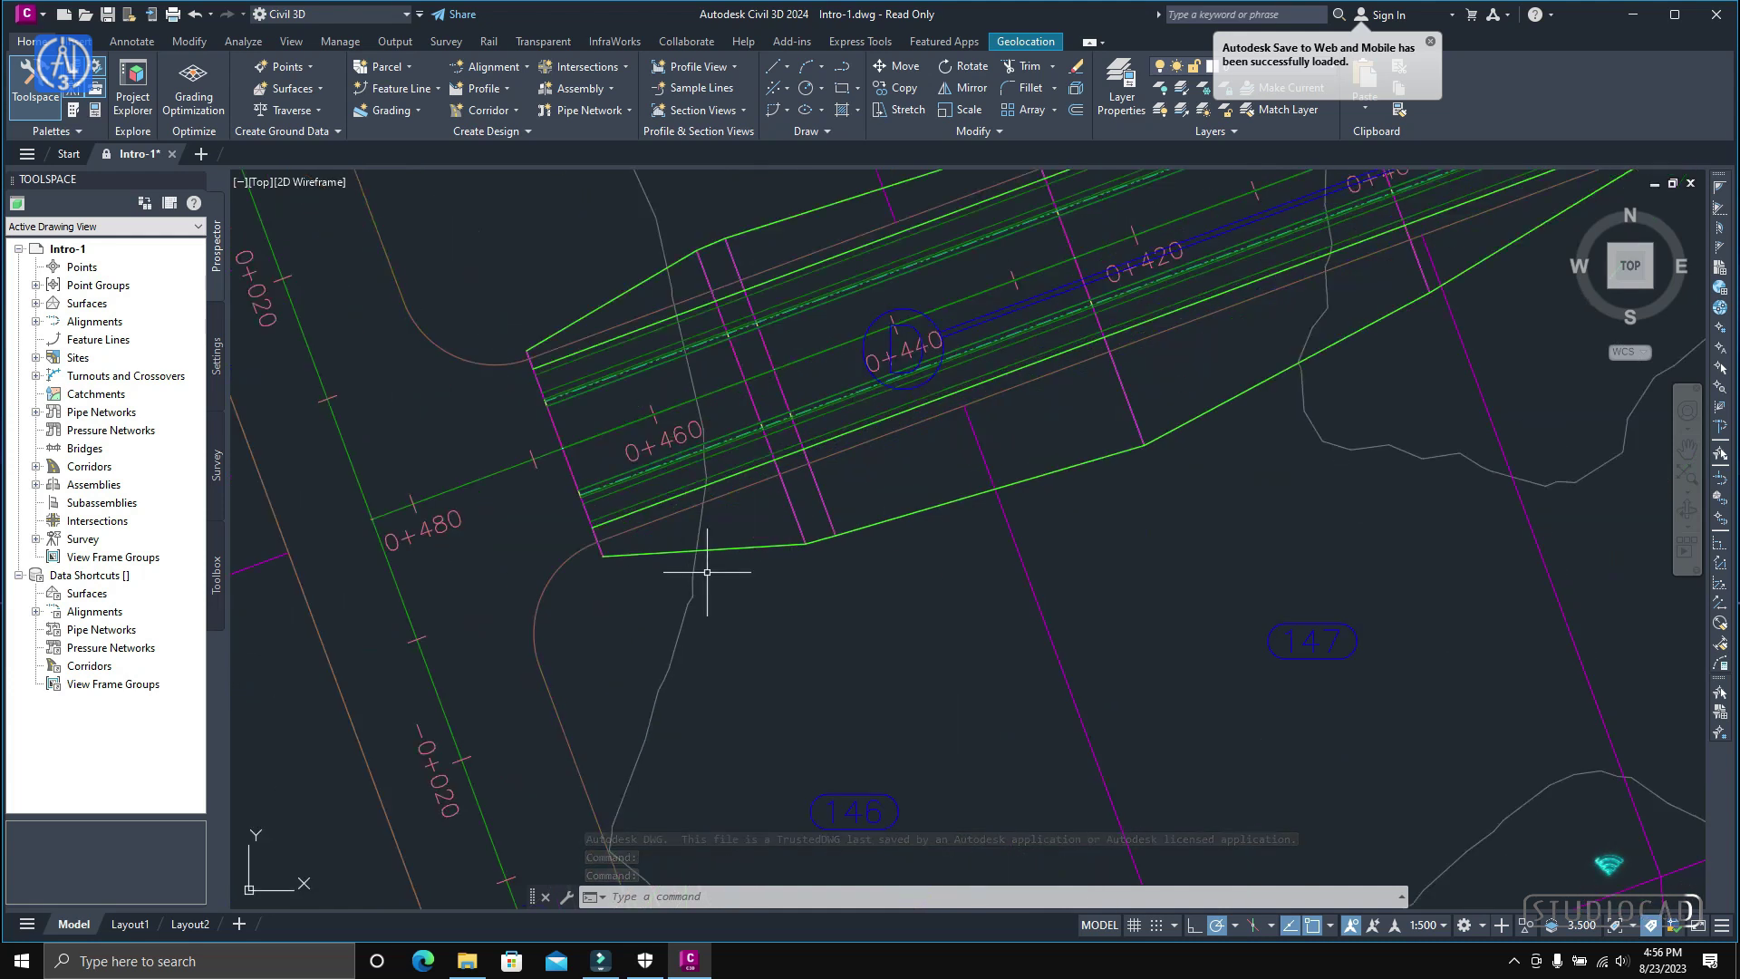
{"action": "scroll", "coordinate": [707, 572], "scroll_direction": "down", "scroll_amount": 1}
{"action": "scroll", "coordinate": [707, 572], "scroll_direction": "down", "scroll_amount": 2}
{"action": "scroll", "coordinate": [707, 572], "scroll_direction": "down", "scroll_amount": 2}
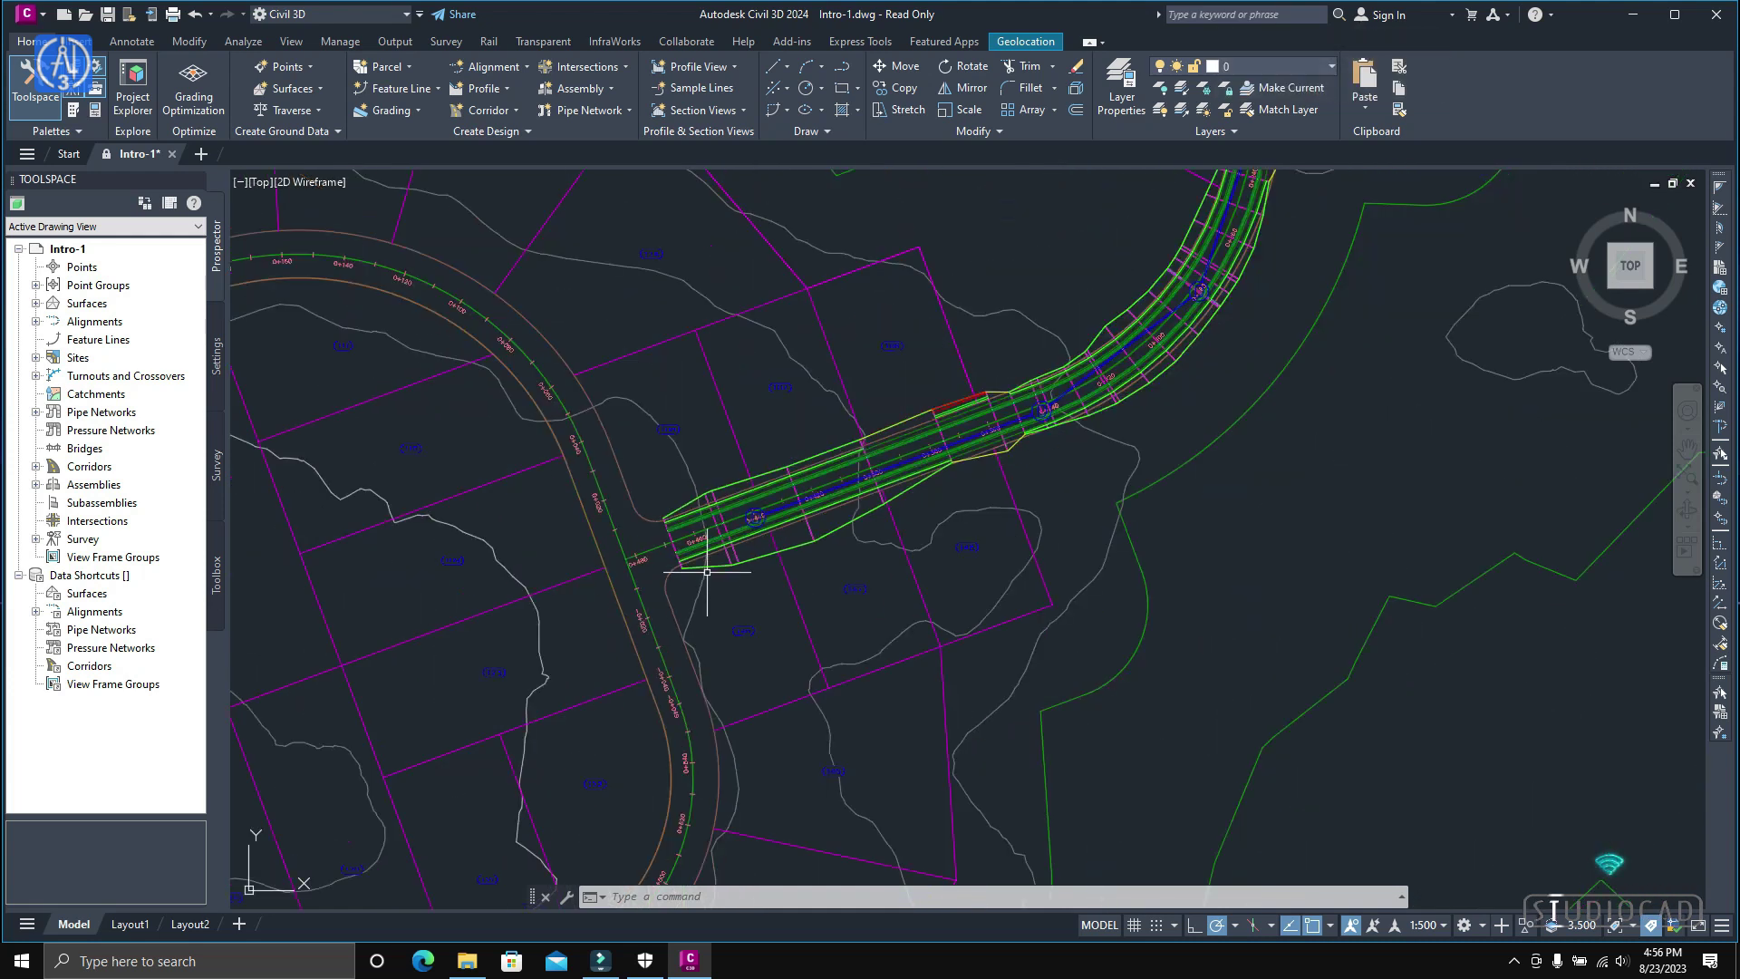
{"action": "scroll", "coordinate": [707, 572], "scroll_direction": "down", "scroll_amount": 2}
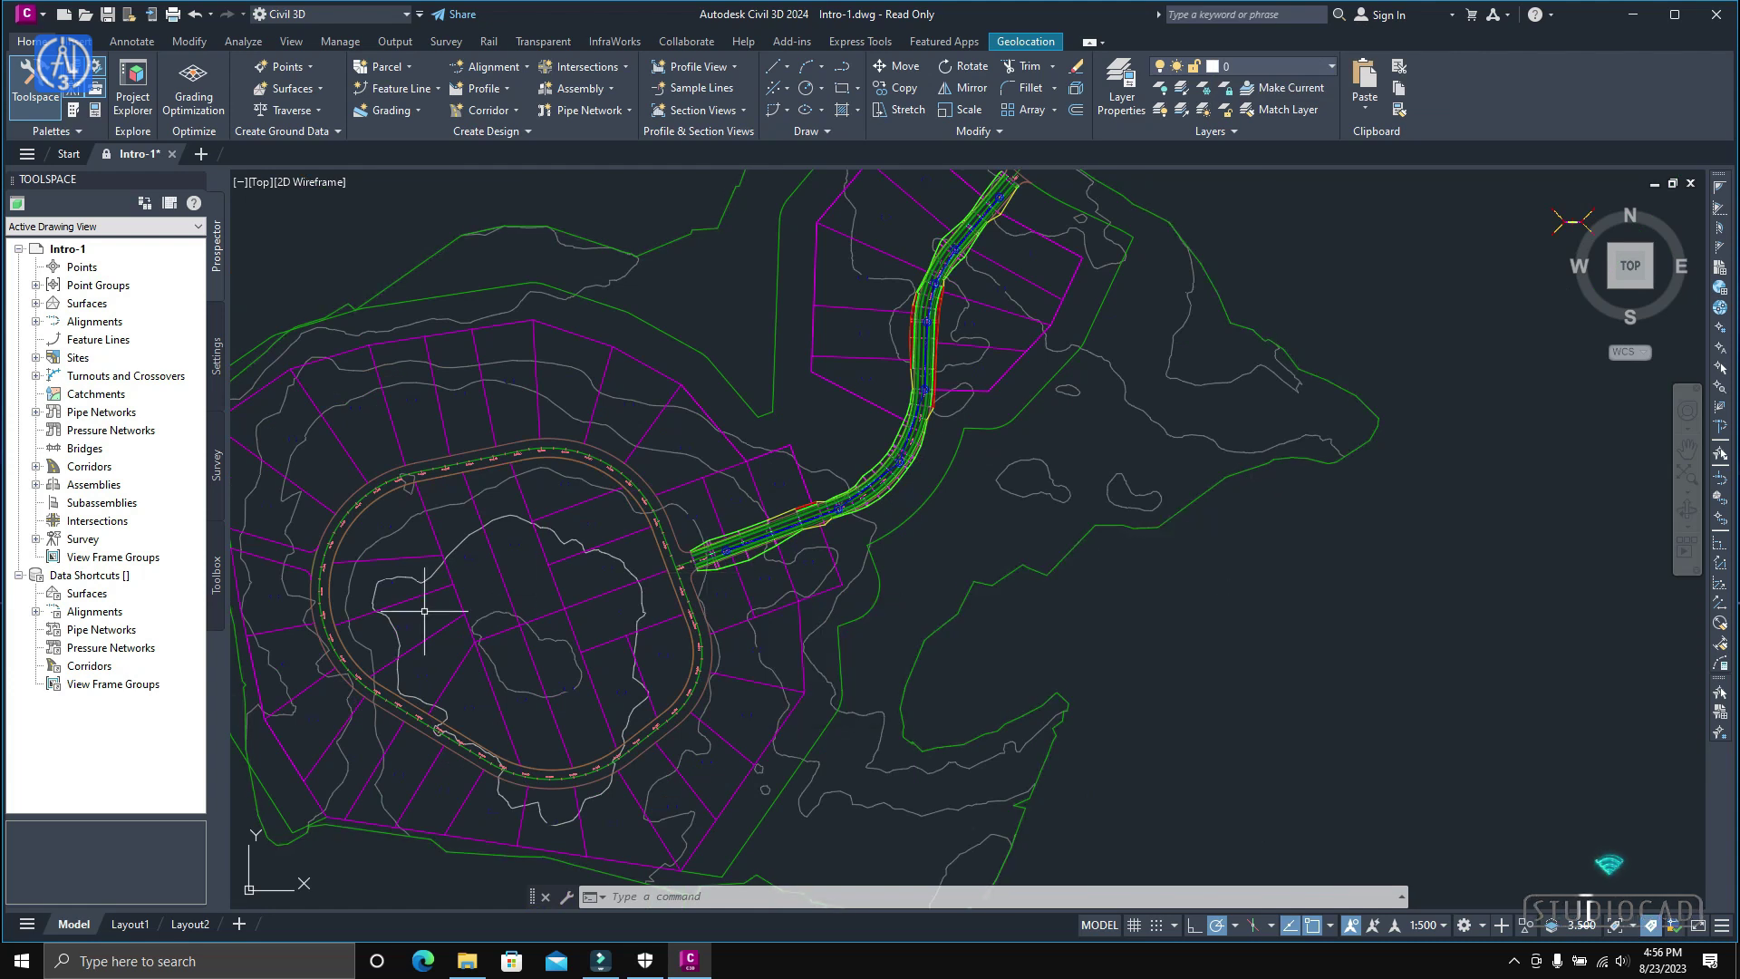
Expand Survey in Prospector, select Networks and Catchments, and open the Help resources menu.
{"action": "left_click", "coordinate": [83, 539]}
{"action": "left_click", "coordinate": [37, 539]}
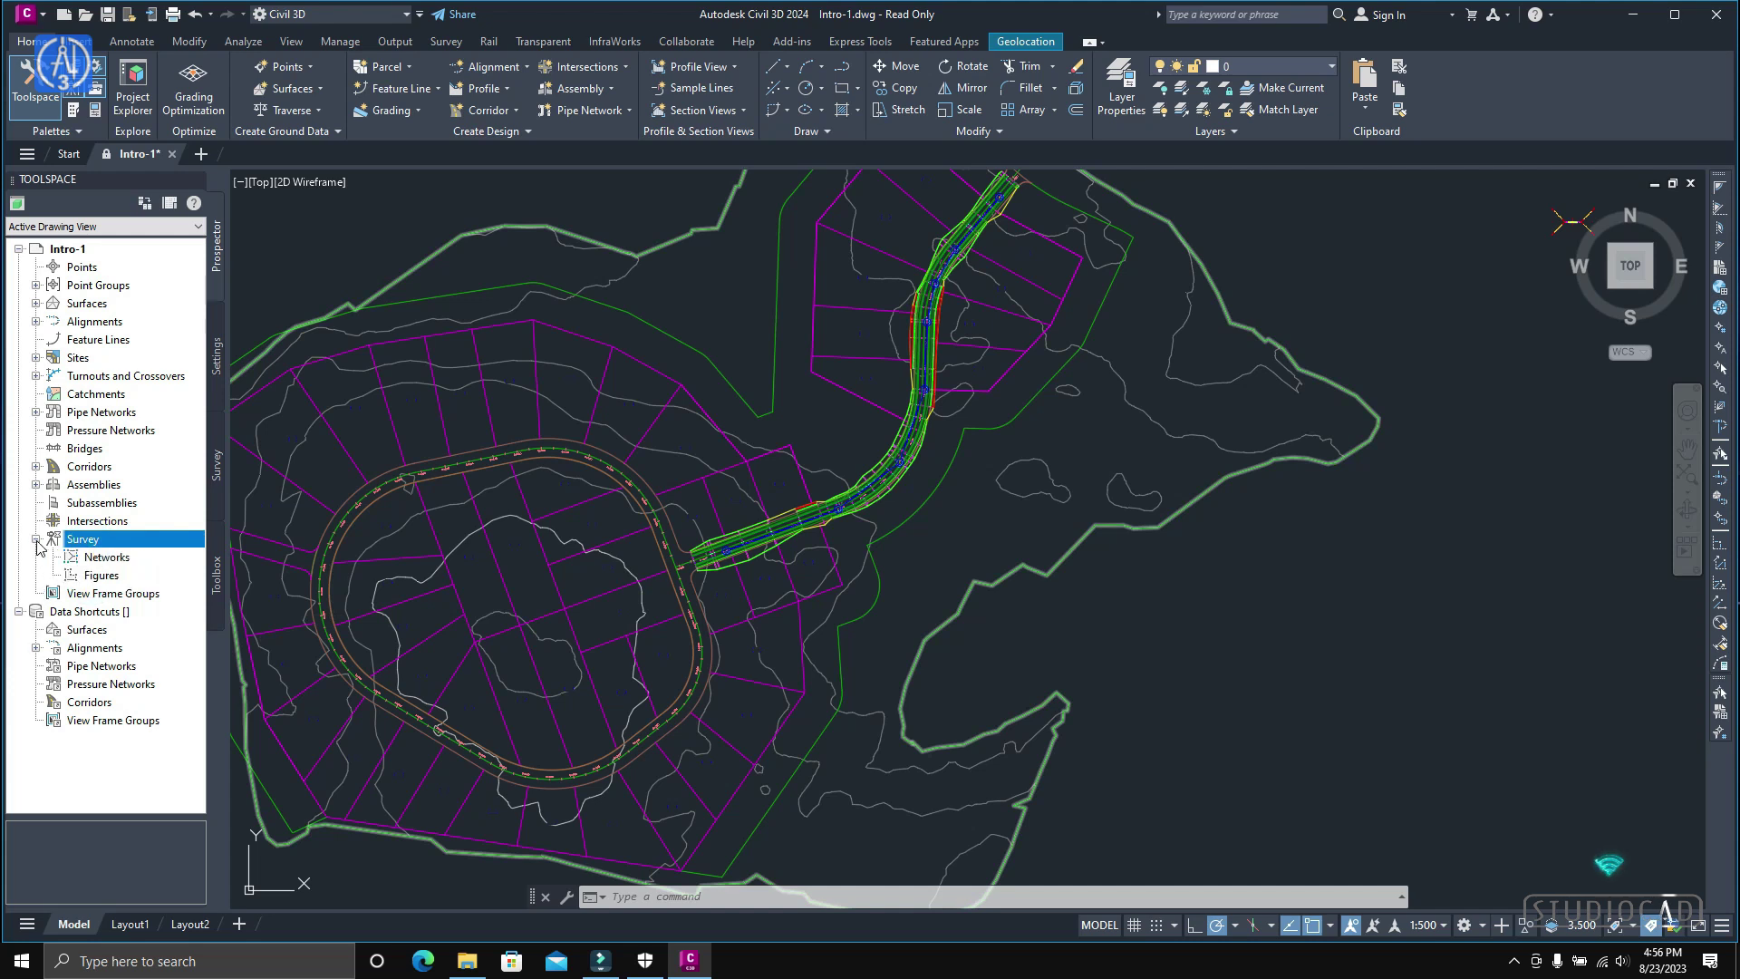
{"action": "left_click", "coordinate": [127, 562]}
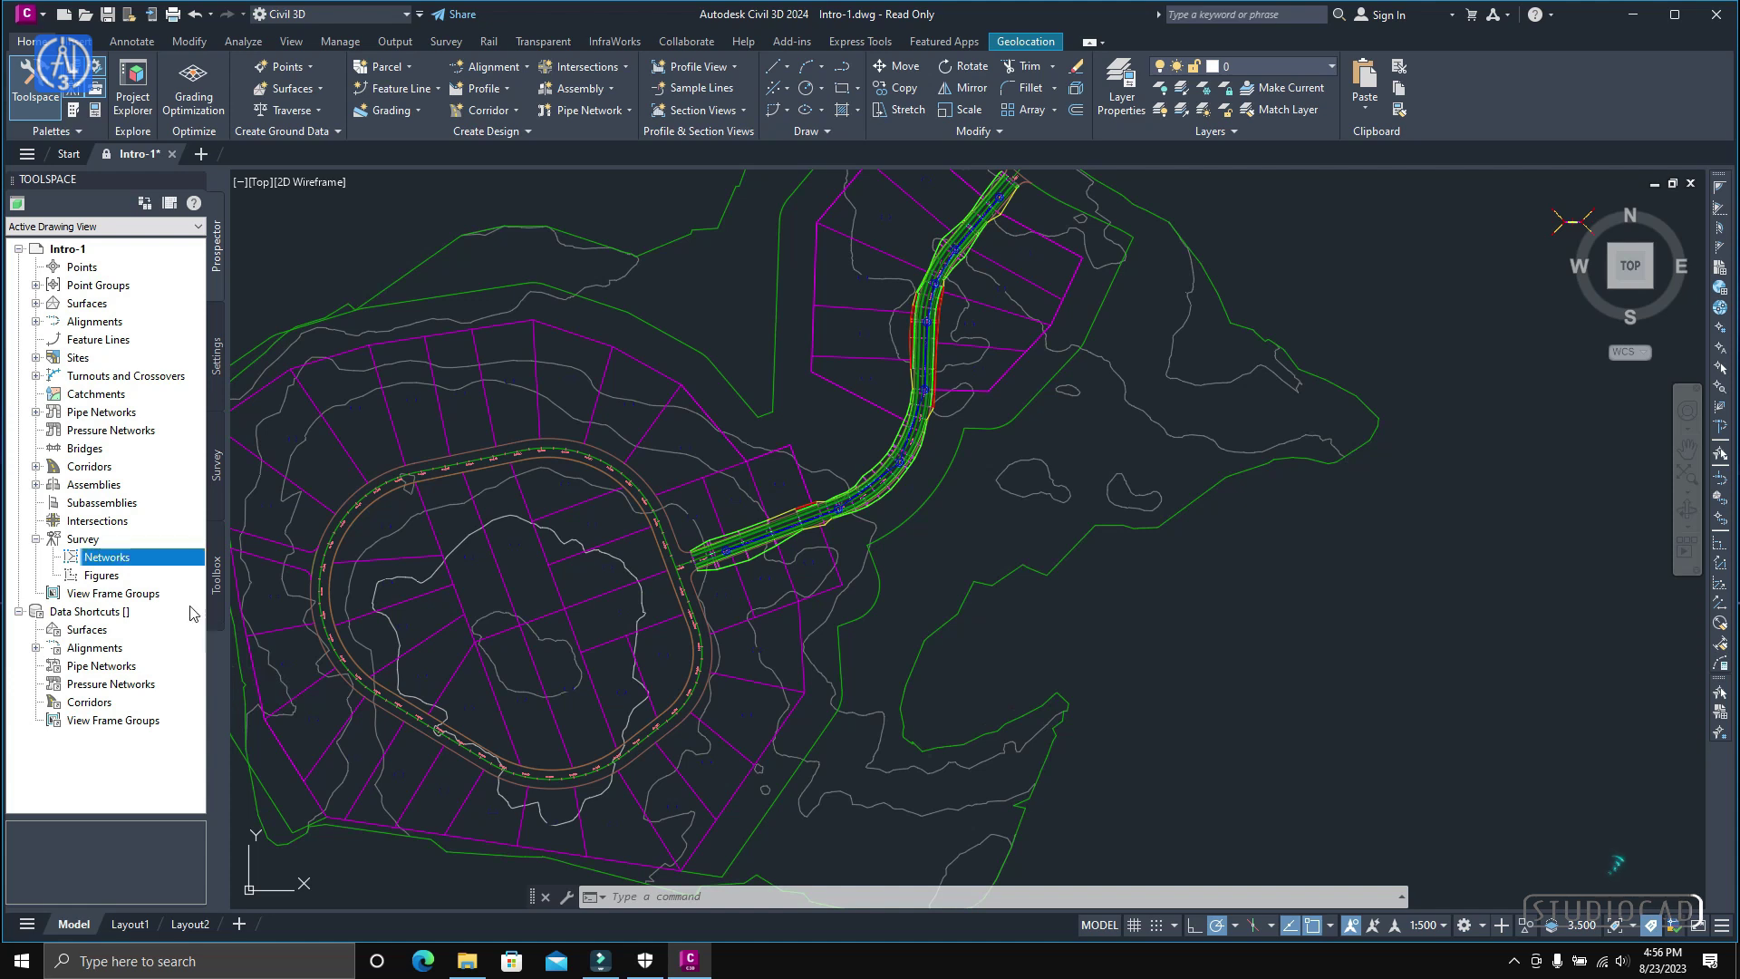
{"action": "left_click", "coordinate": [96, 395]}
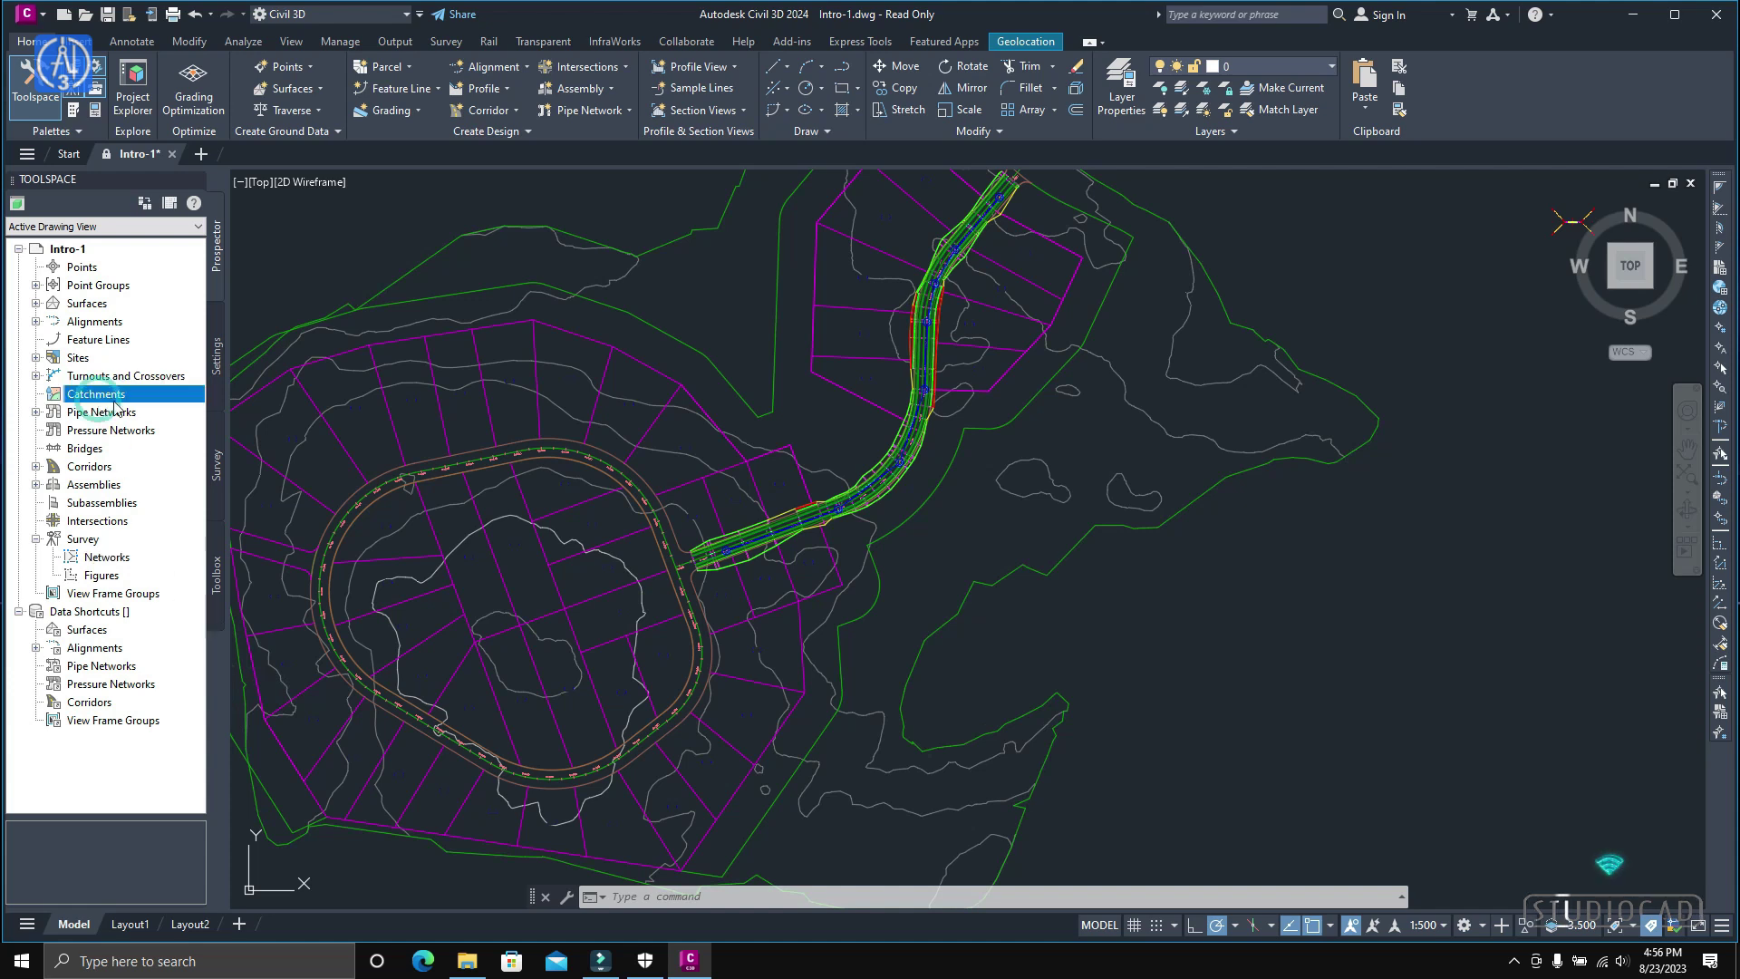
{"action": "left_click", "coordinate": [1550, 20]}
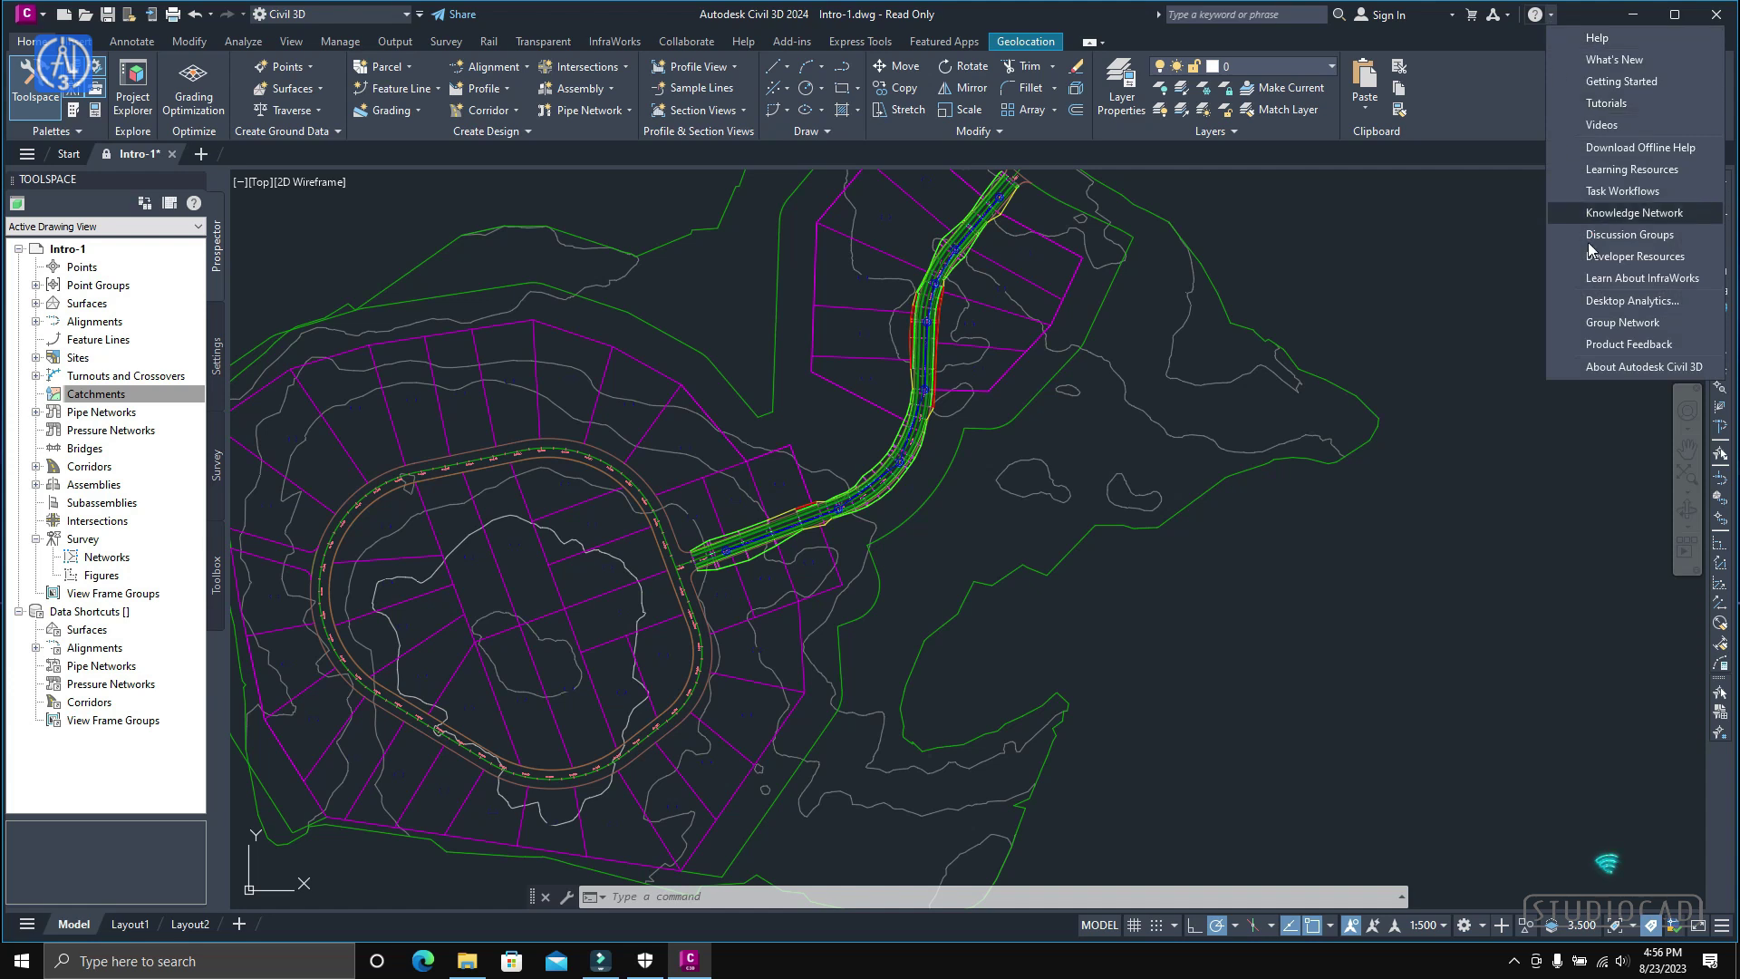
Open About Autodesk Civil 3D to view product version 13.6.342.0.
{"action": "left_click", "coordinate": [1618, 367]}
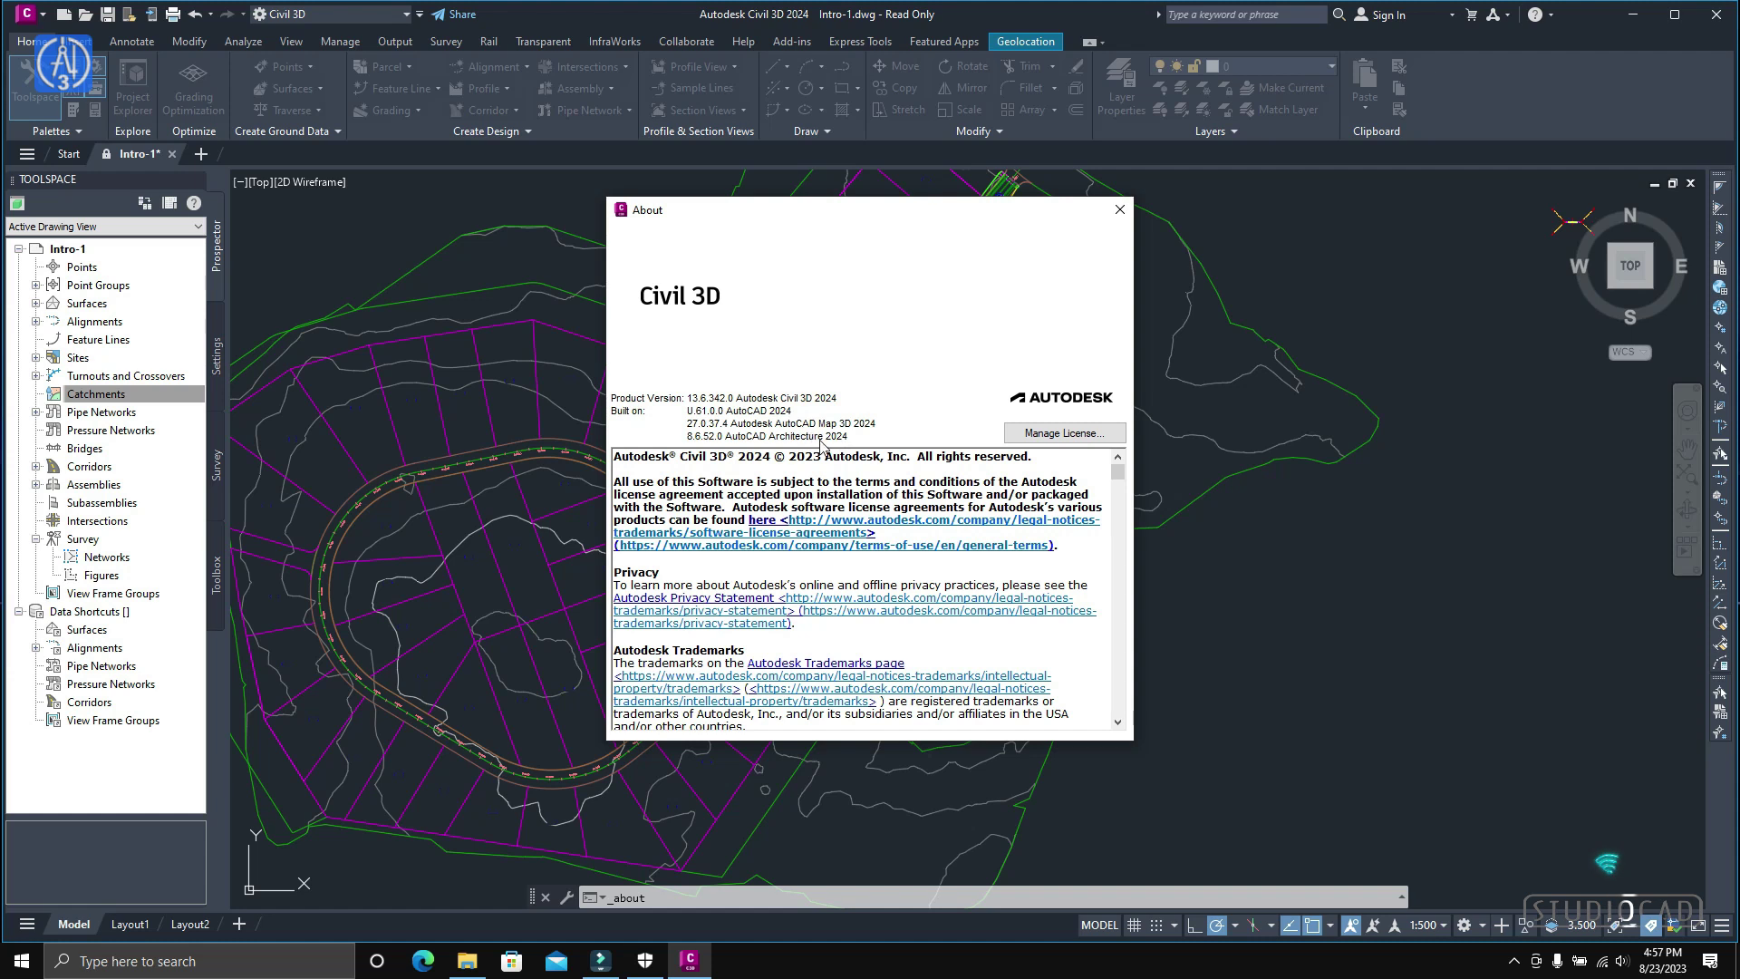
{"action": "left_click", "coordinate": [1069, 437]}
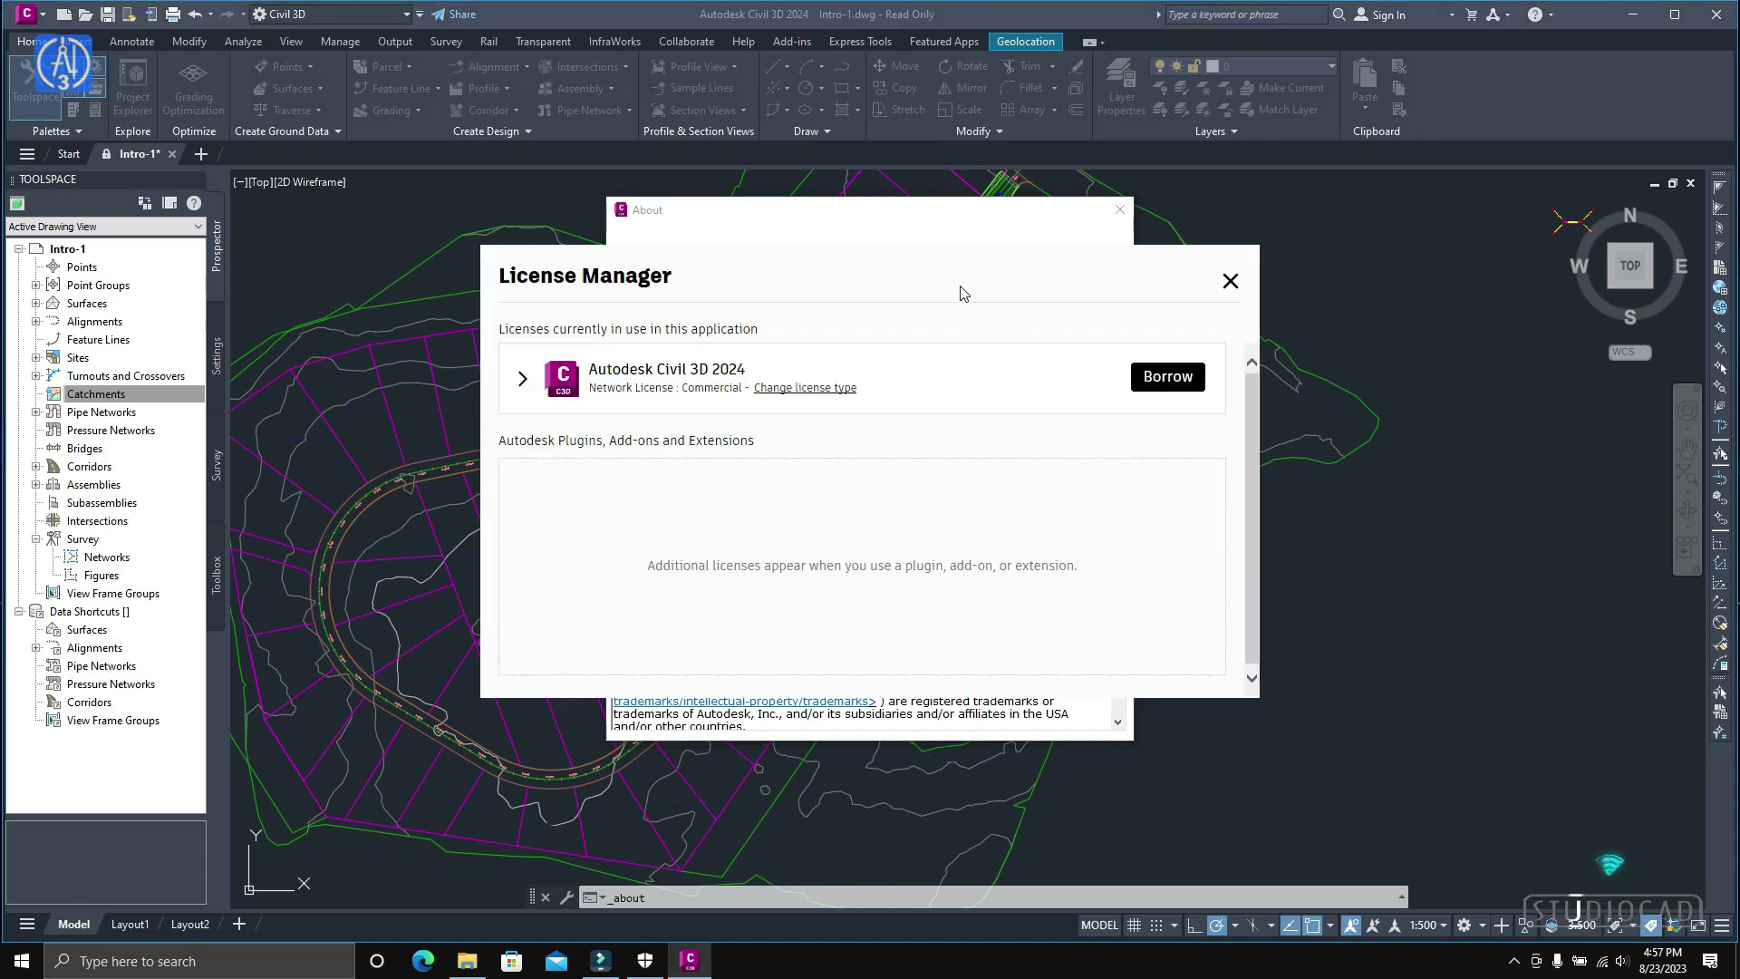
{"action": "triple_click", "coordinate": [954, 281]}
{"action": "triple_click", "coordinate": [943, 265]}
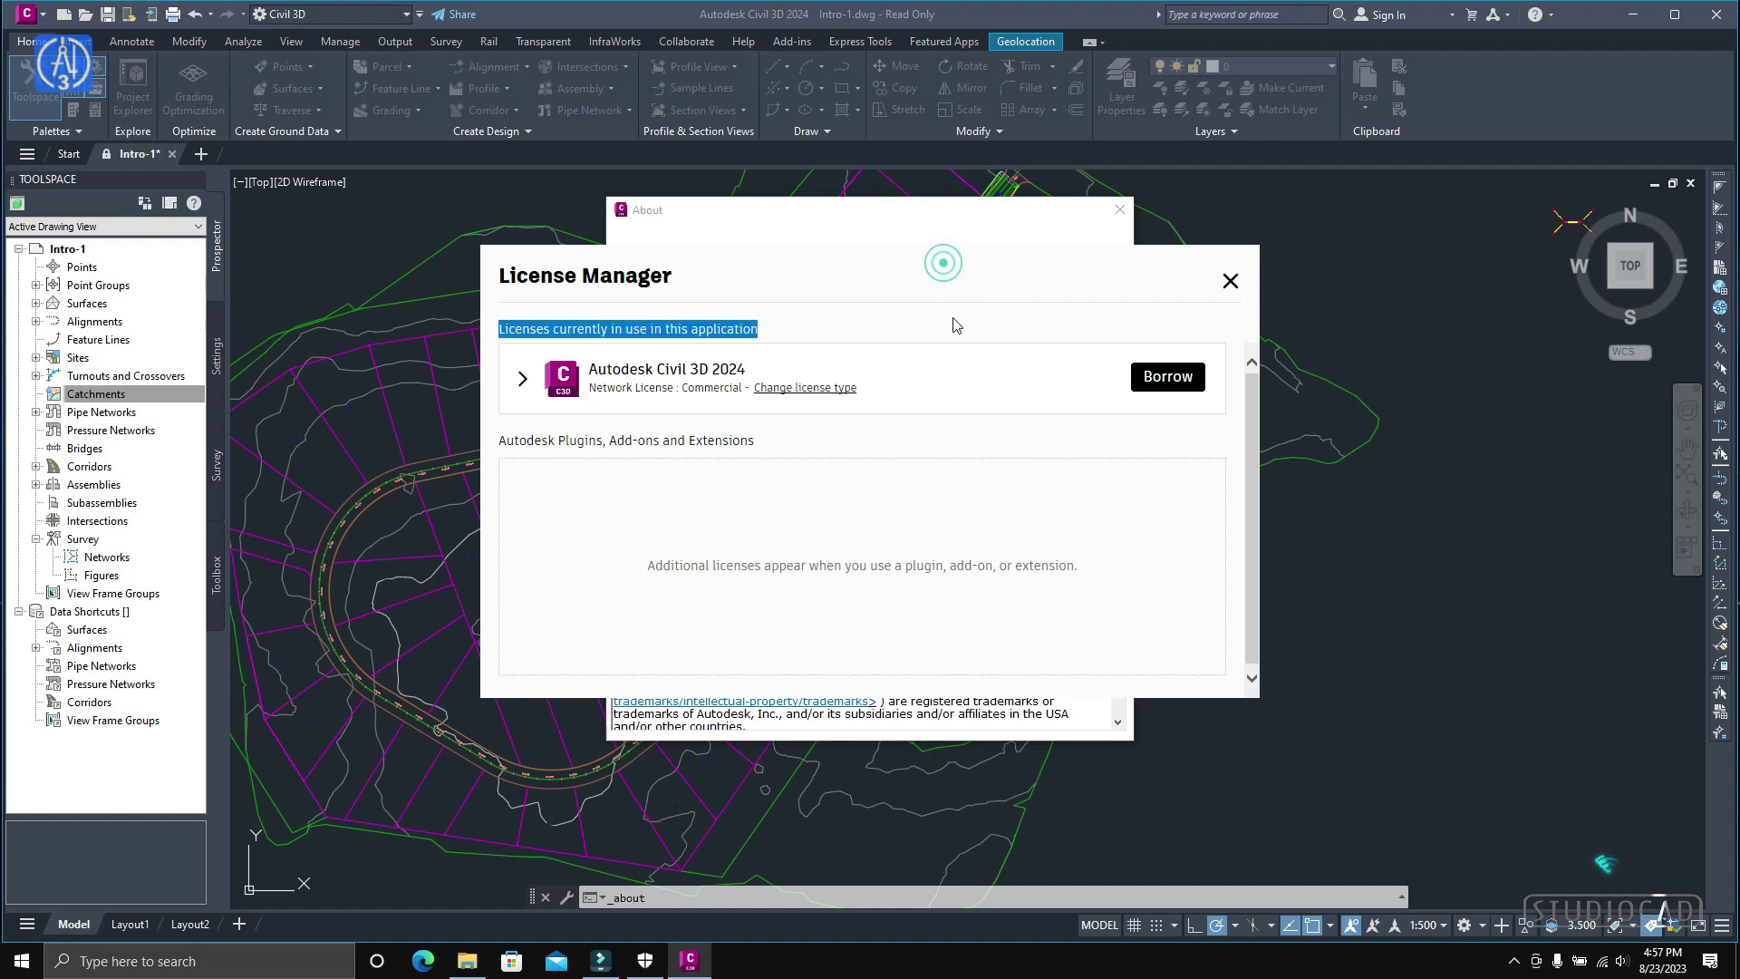
{"action": "left_click", "coordinate": [813, 256]}
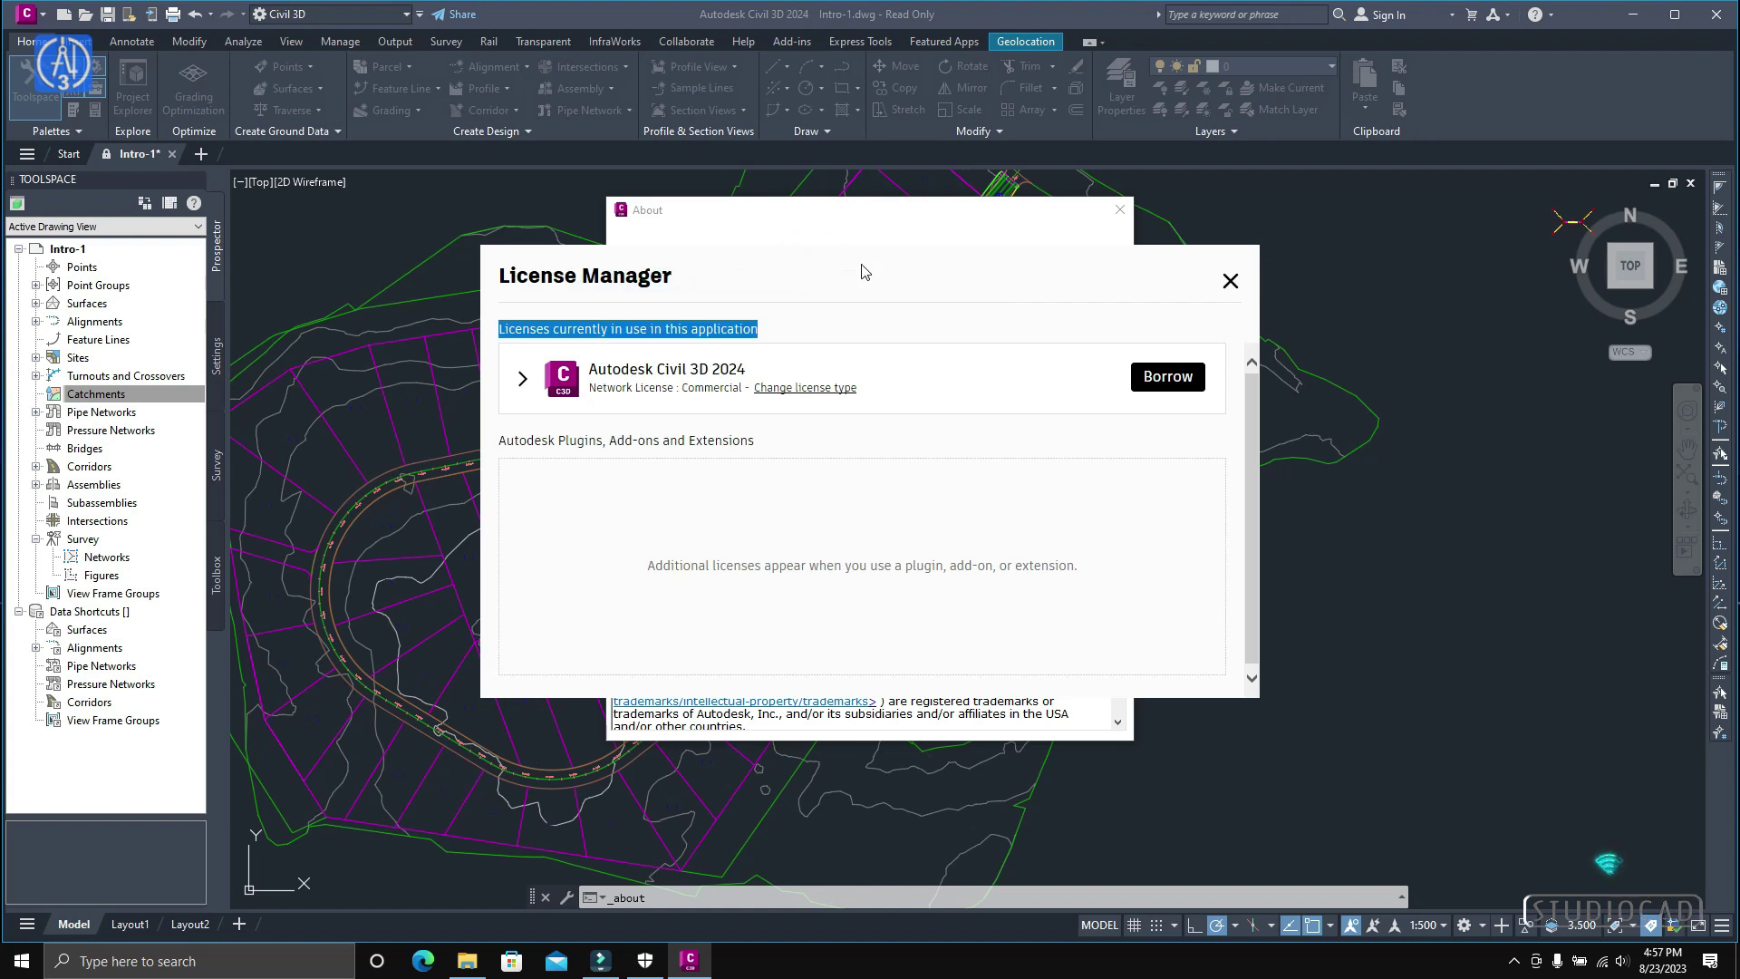
{"action": "left_click", "coordinate": [492, 267]}
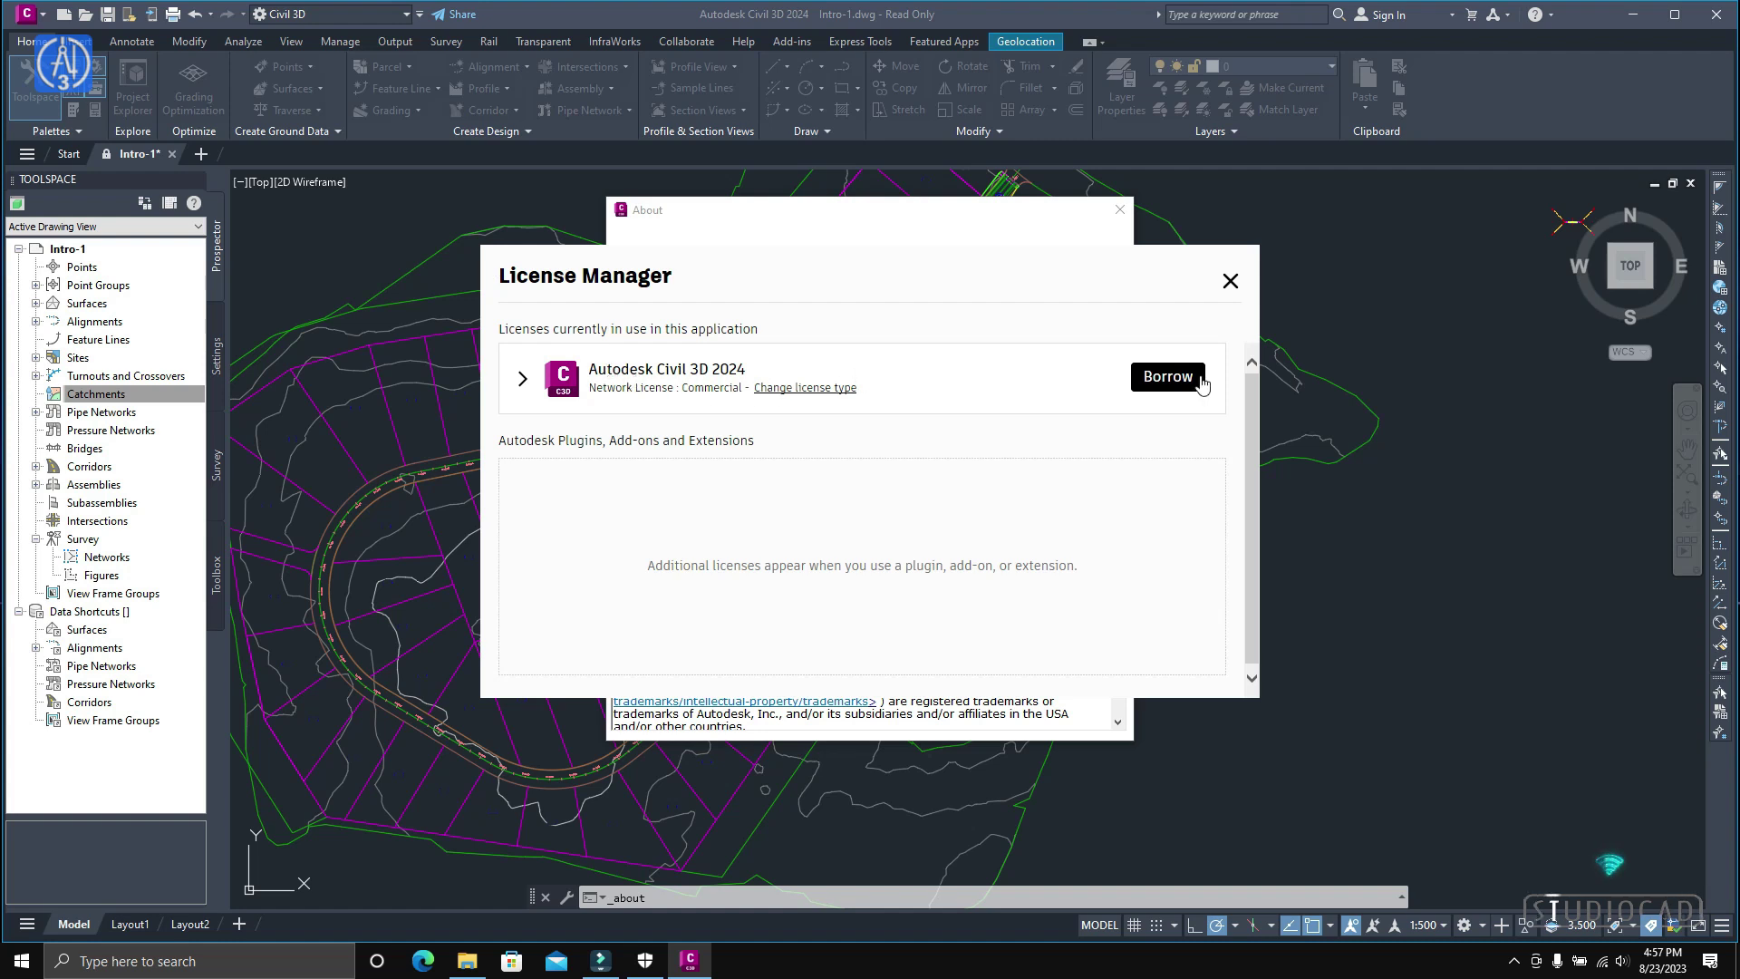
{"action": "left_click", "coordinate": [1230, 282]}
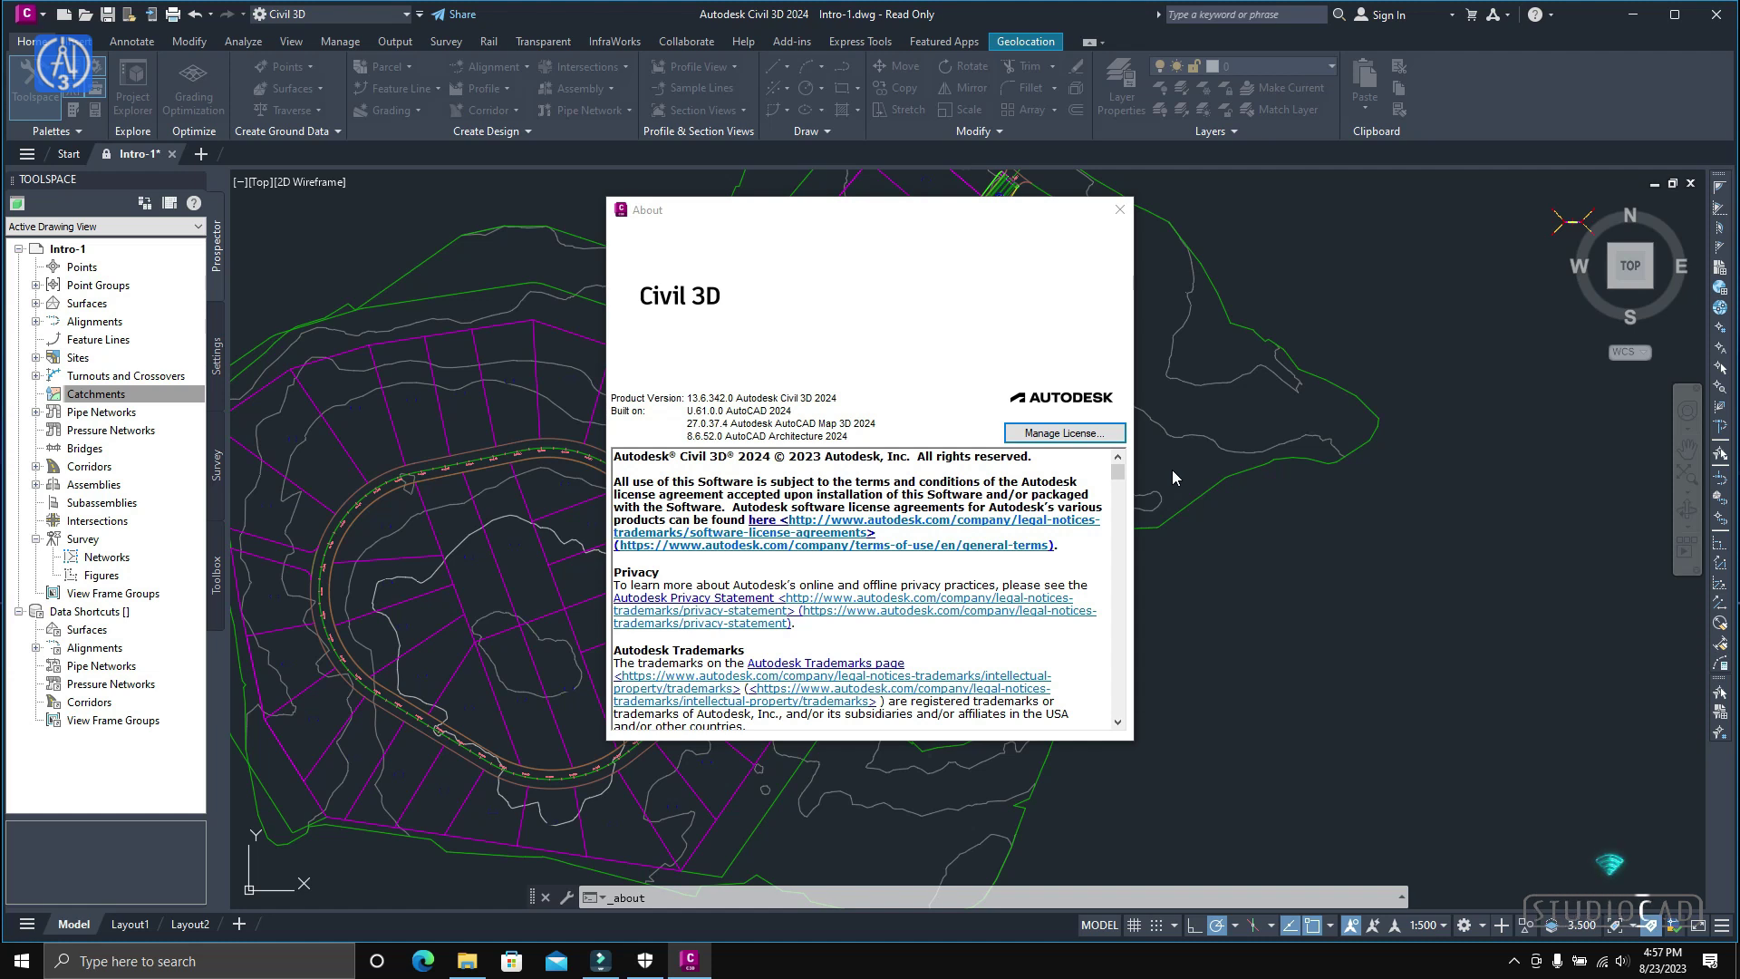
Close the About window and exit Civil 3D without saving Intro-1.dwg.
{"action": "left_click", "coordinate": [1716, 16]}
{"action": "key", "text": "Escape"}
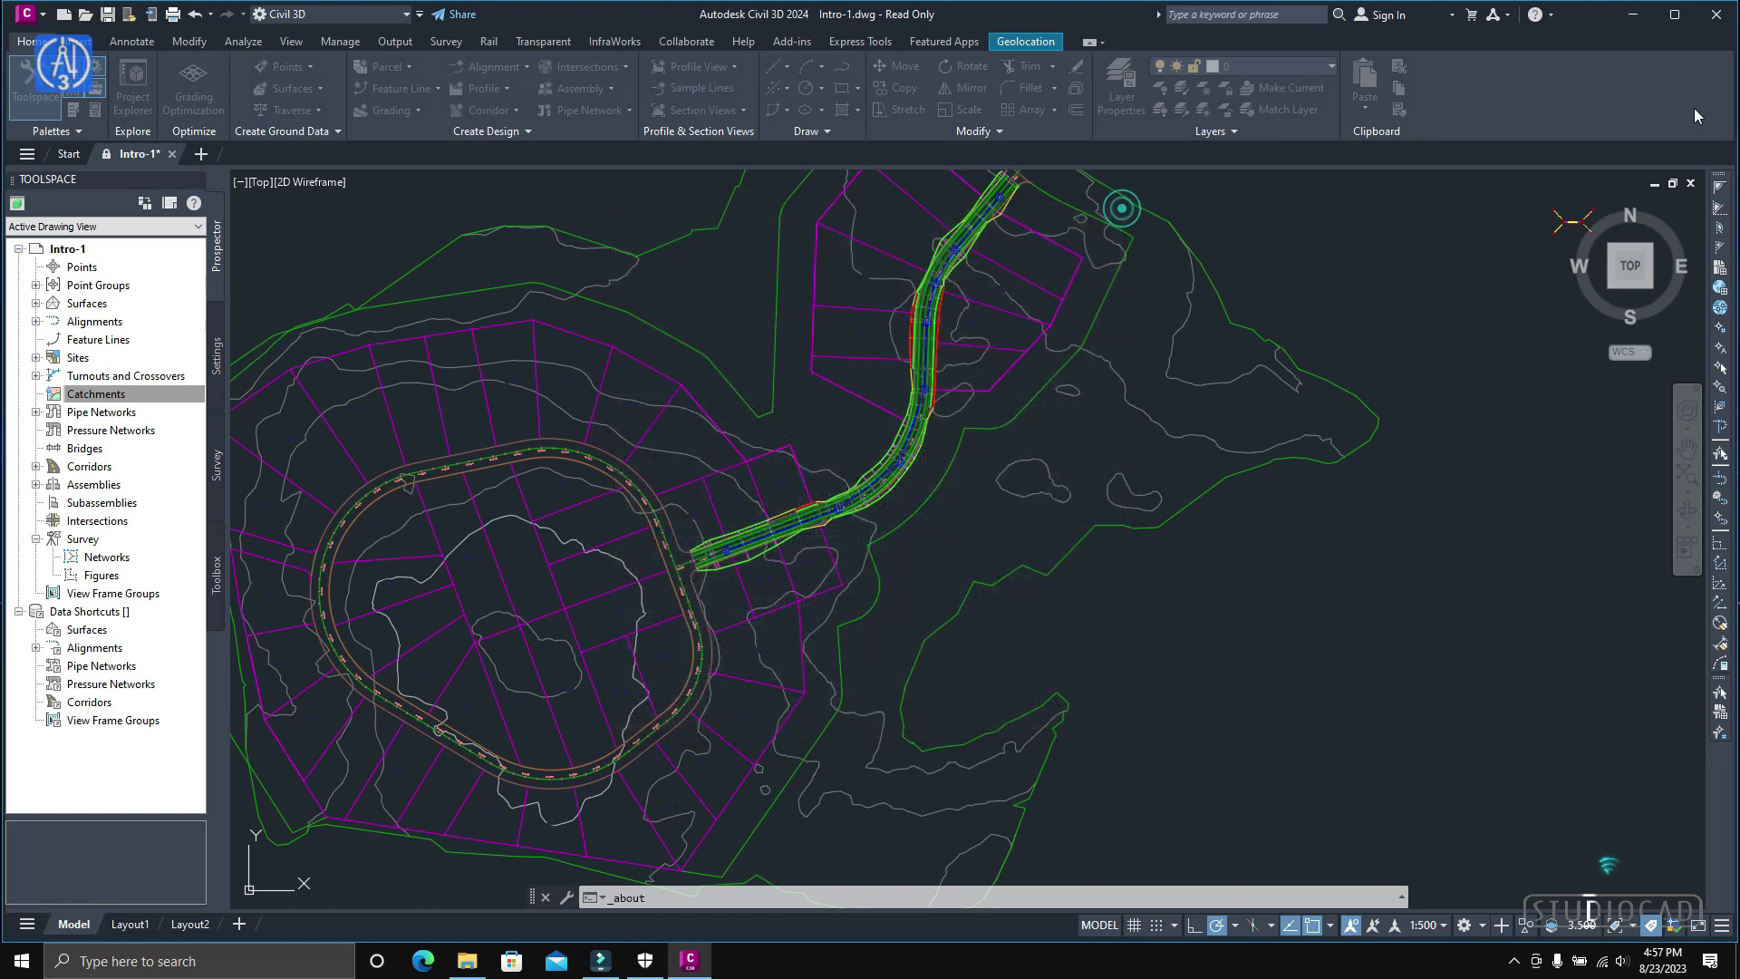
{"action": "left_click", "coordinate": [1726, 22]}
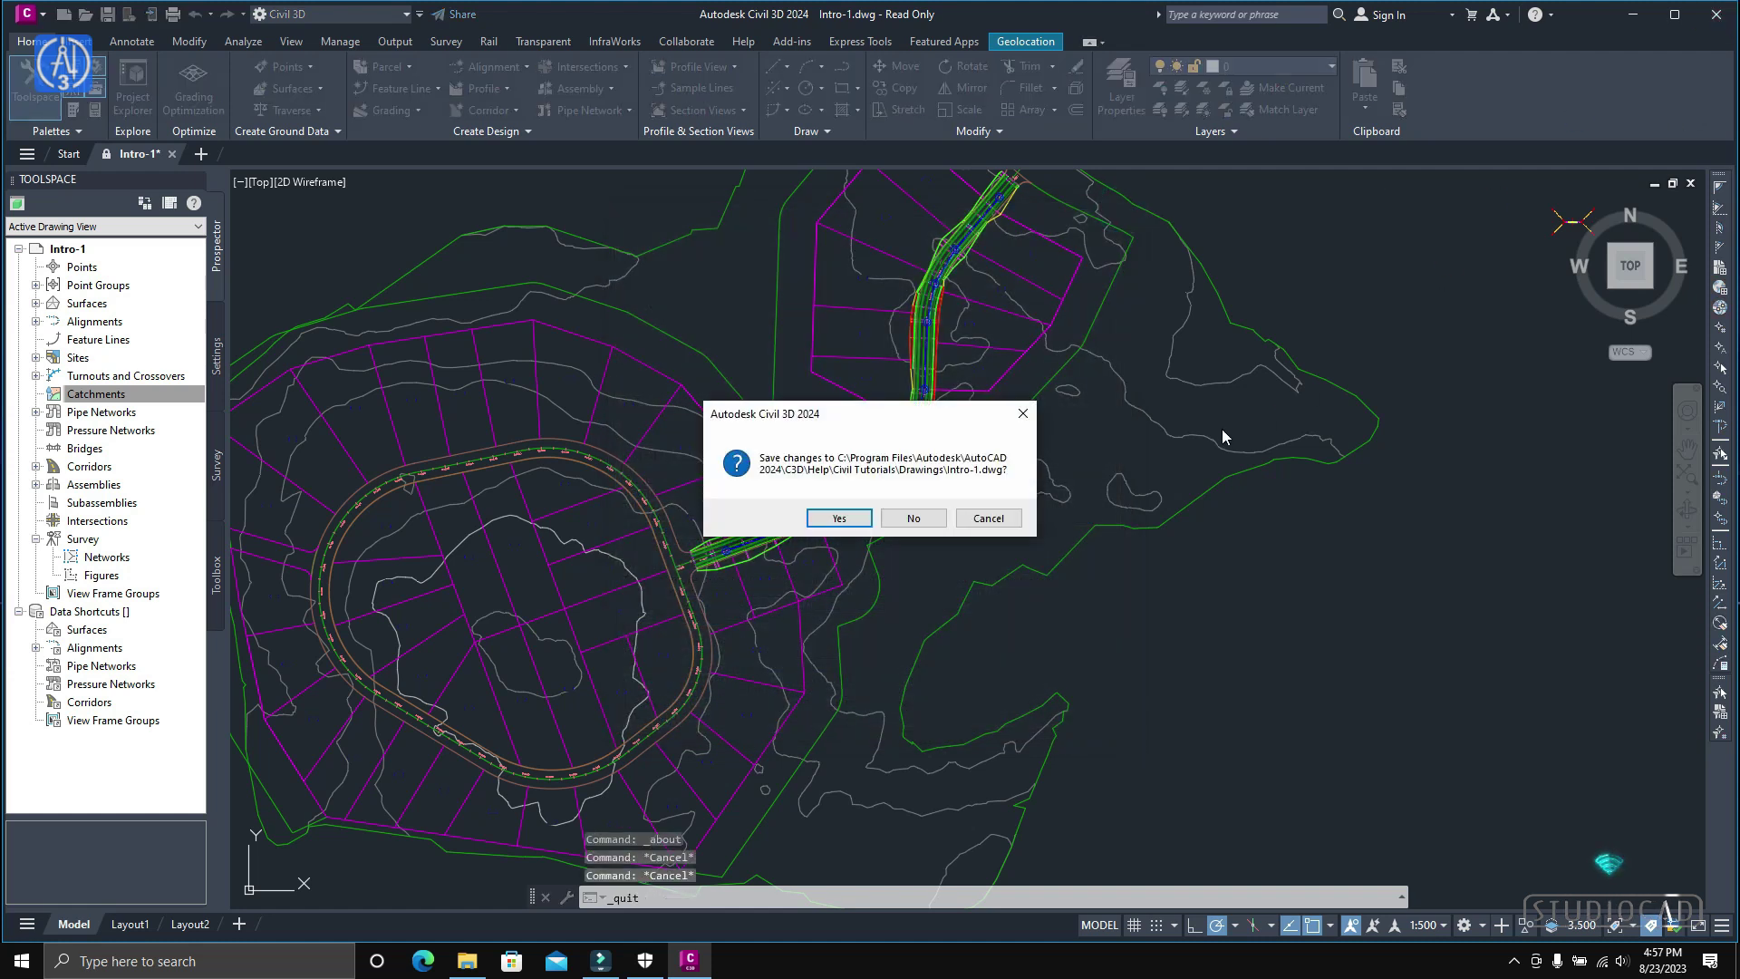
{"action": "left_click", "coordinate": [914, 518]}
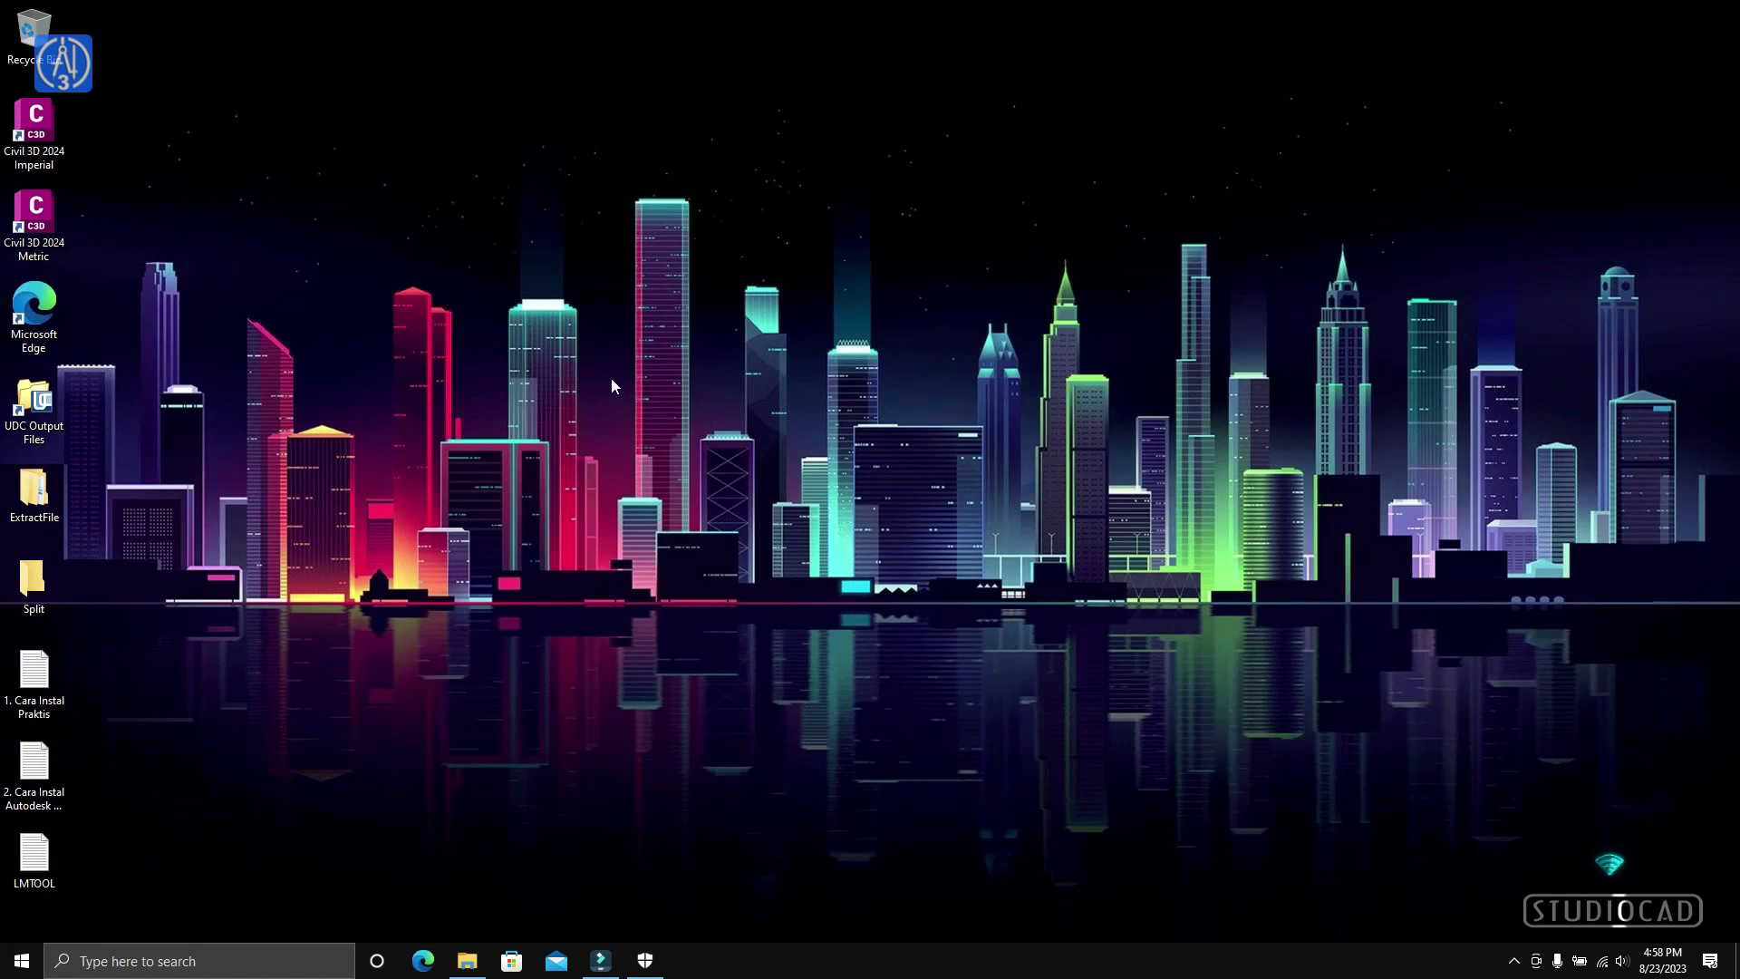
{"action": "right_click", "coordinate": [611, 385]}
{"action": "left_click", "coordinate": [672, 426]}
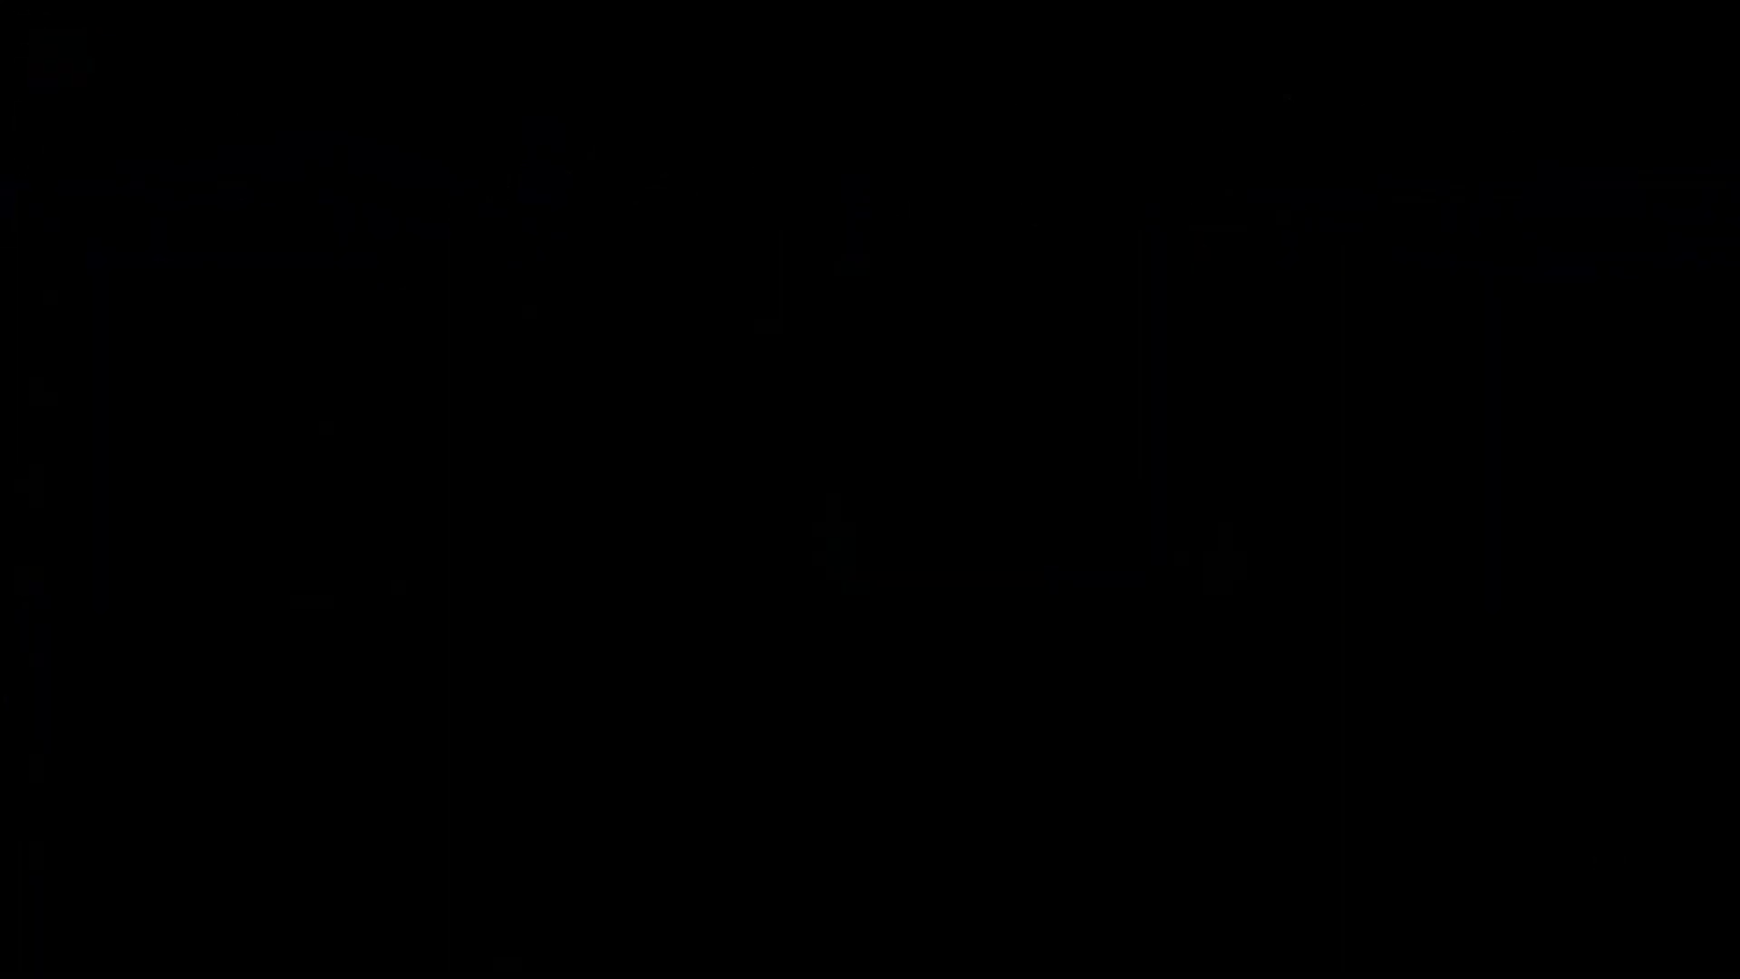